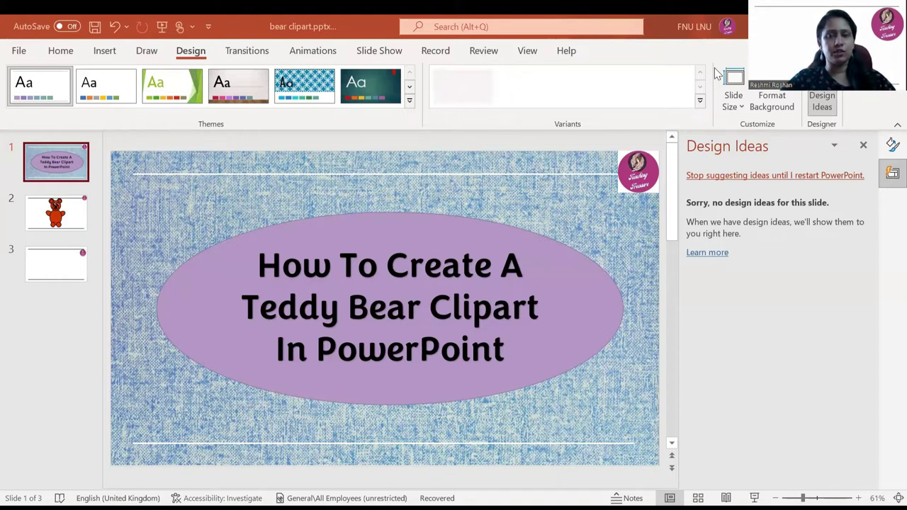
Show slide 2 with the finished red-orange teddy bear, then switch to the Home tab.
left_click(71, 214)
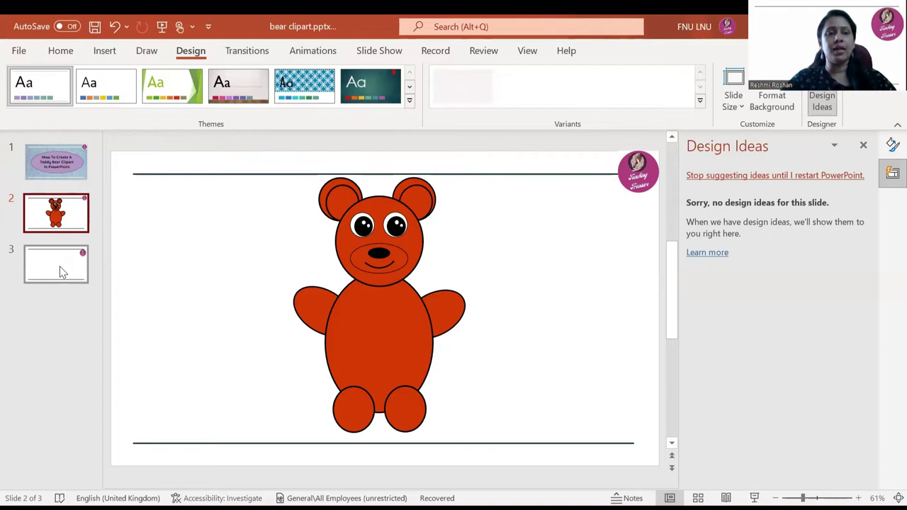
left_click(61, 52)
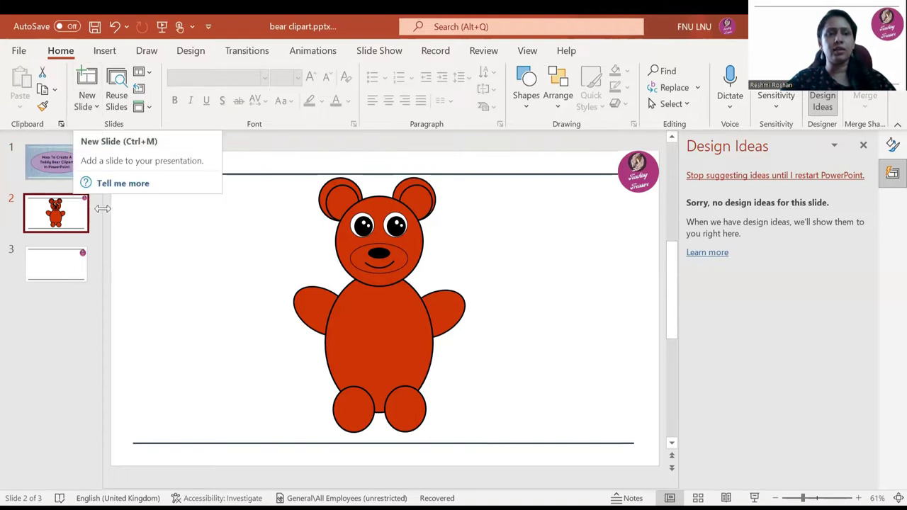
Add a blank third slide and pick the Oval from Insert > Shapes.
left_click(89, 105)
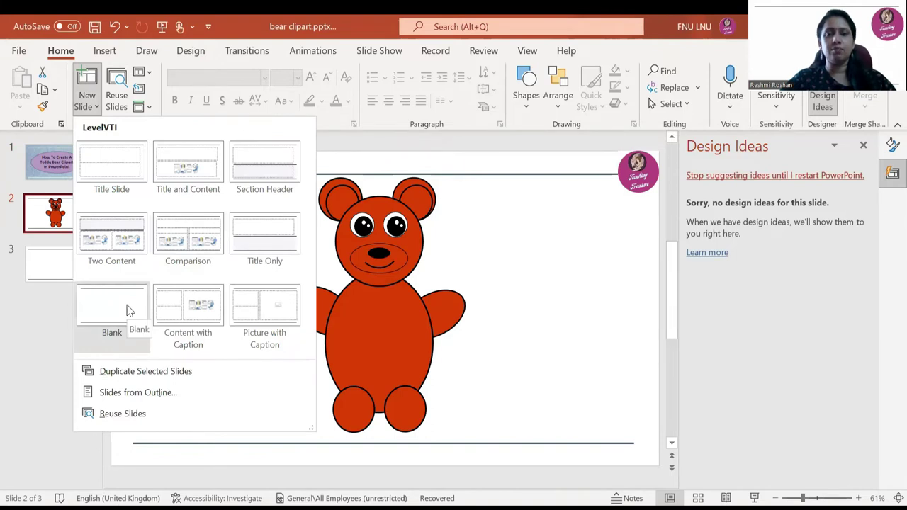
left_click(39, 277)
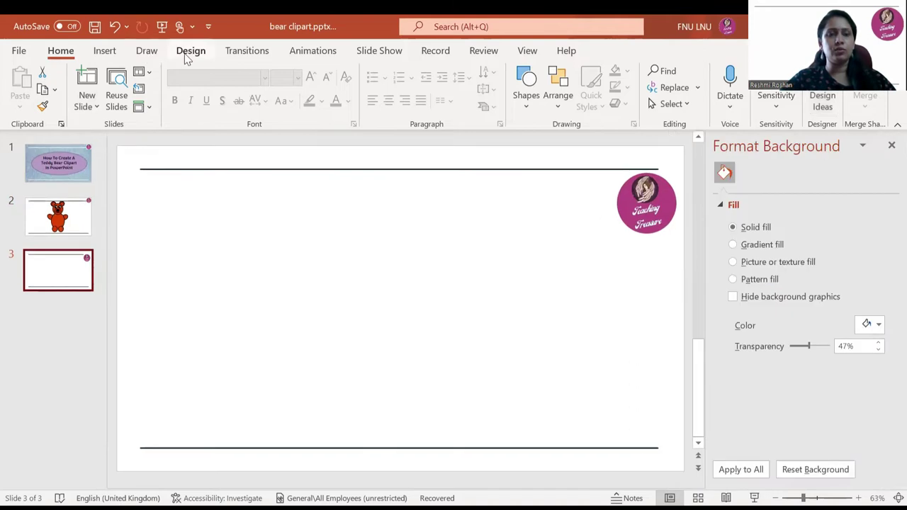
left_click(103, 53)
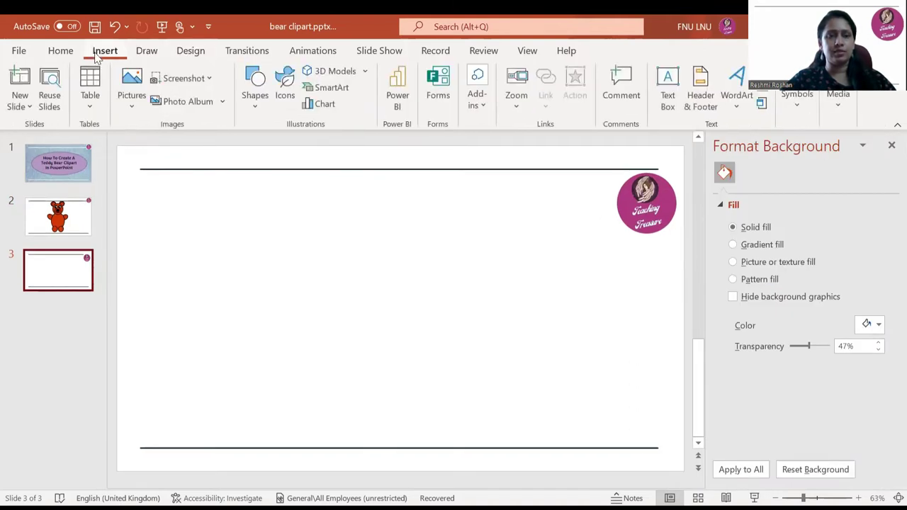
left_click(259, 105)
left_click(305, 145)
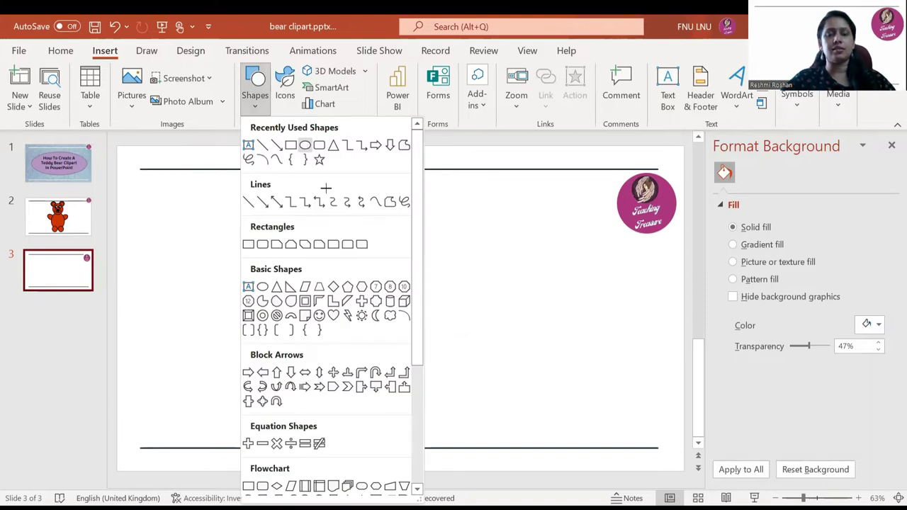
Draw a circle with the recent red-orange fill and a black 2¼ pt outline.
left_click_drag(326, 188, 438, 305)
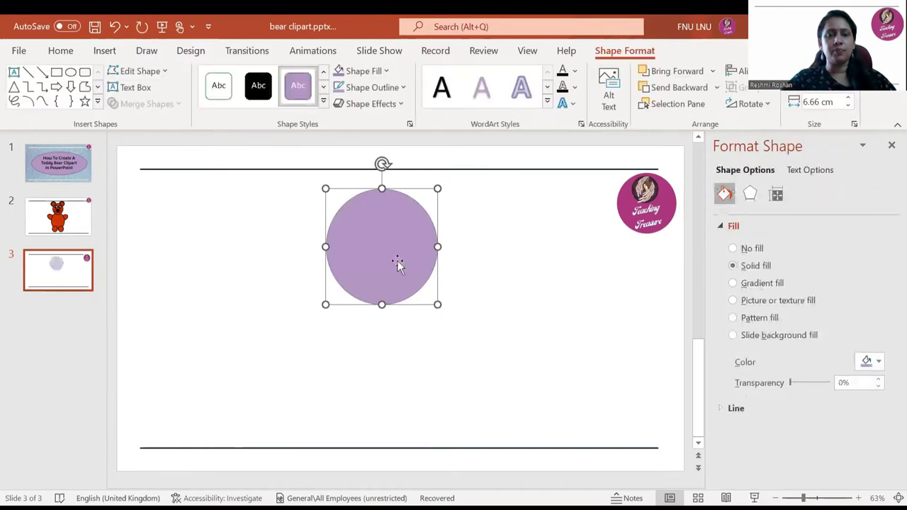
left_click(367, 74)
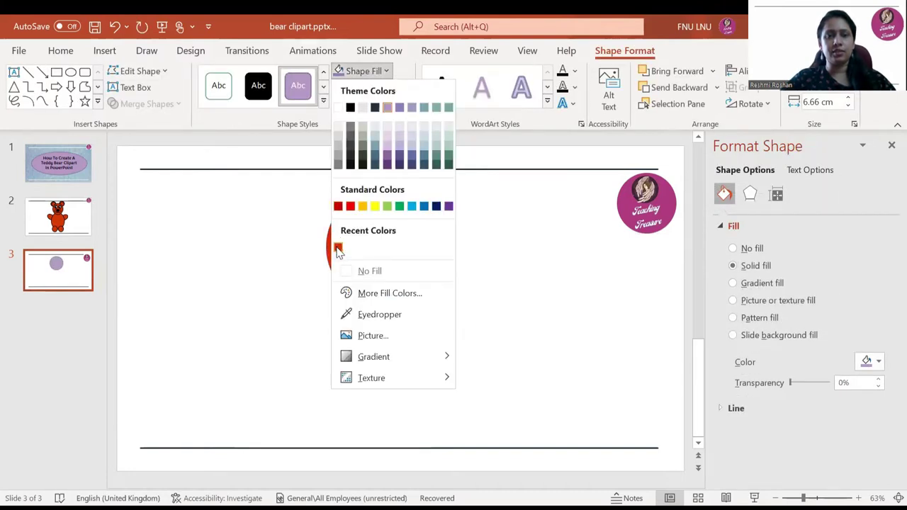
left_click(338, 249)
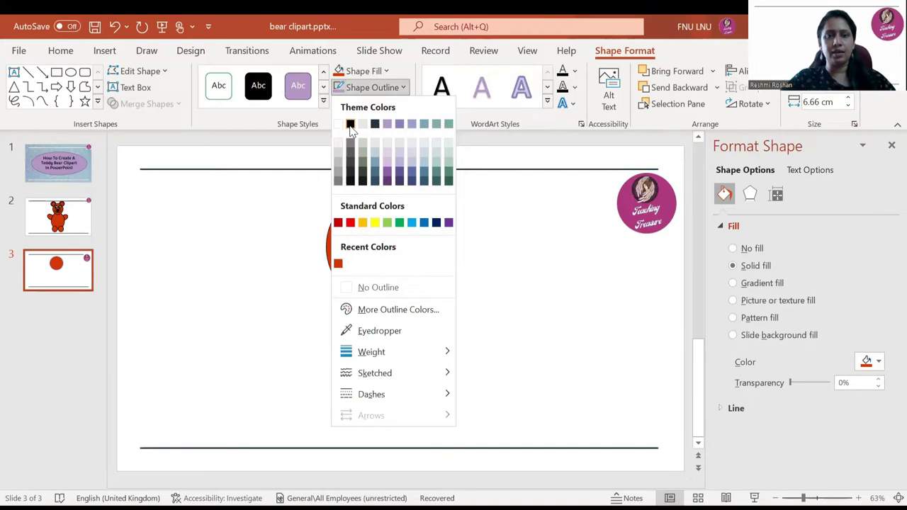
left_click(351, 125)
left_click(378, 92)
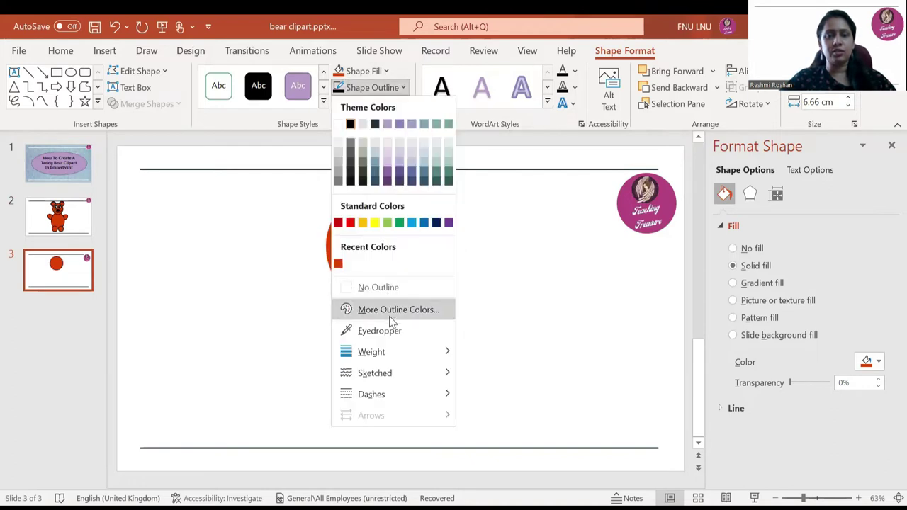
mouse_move(394, 354)
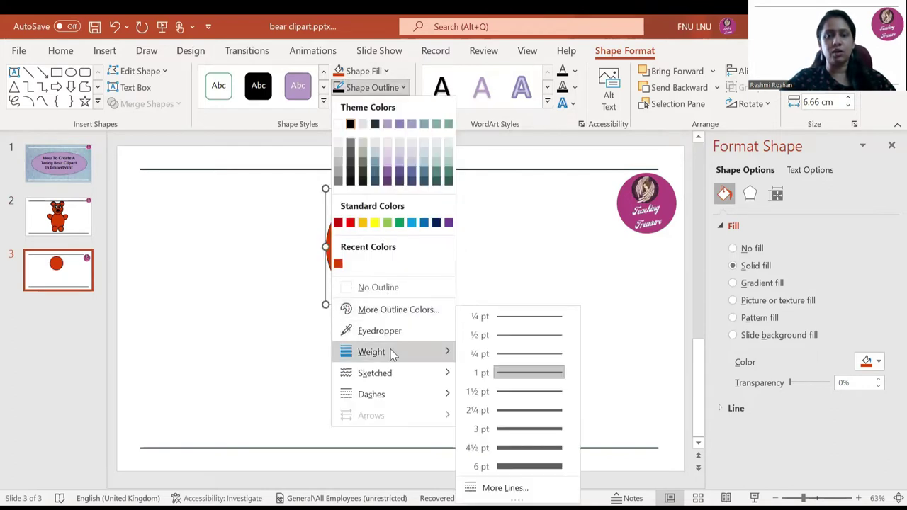
left_click(513, 414)
Shrink the circle to 4.83 cm, nudge it into place, and paste a duplicate.
left_click_drag(438, 304, 407, 268)
left_click_drag(374, 241, 396, 262)
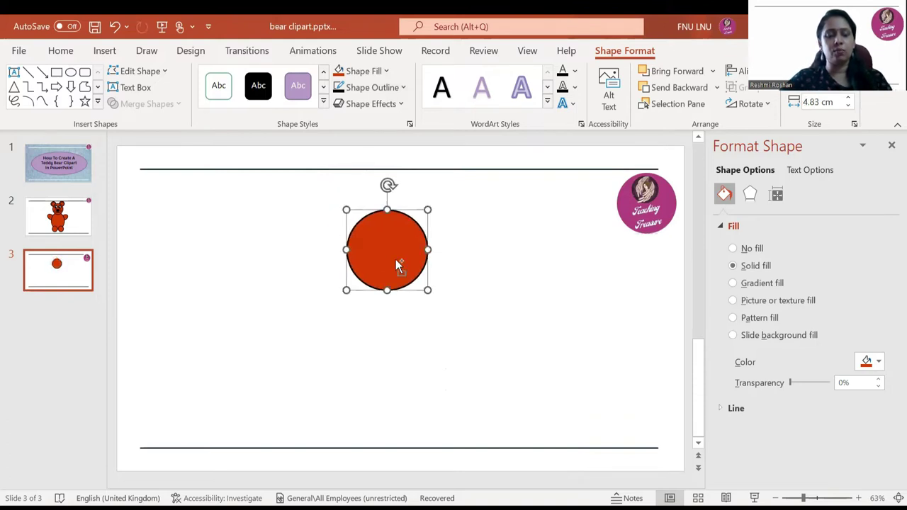
key("ctrl+c")
key("ctrl+v")
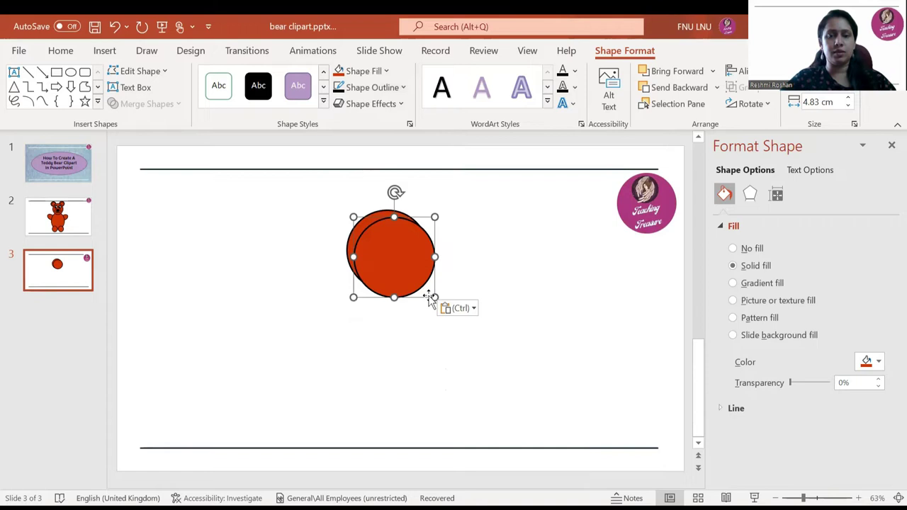
Shrink the copy into a small ear and paste a second circle over it as the inner ear.
left_click_drag(433, 296, 361, 216)
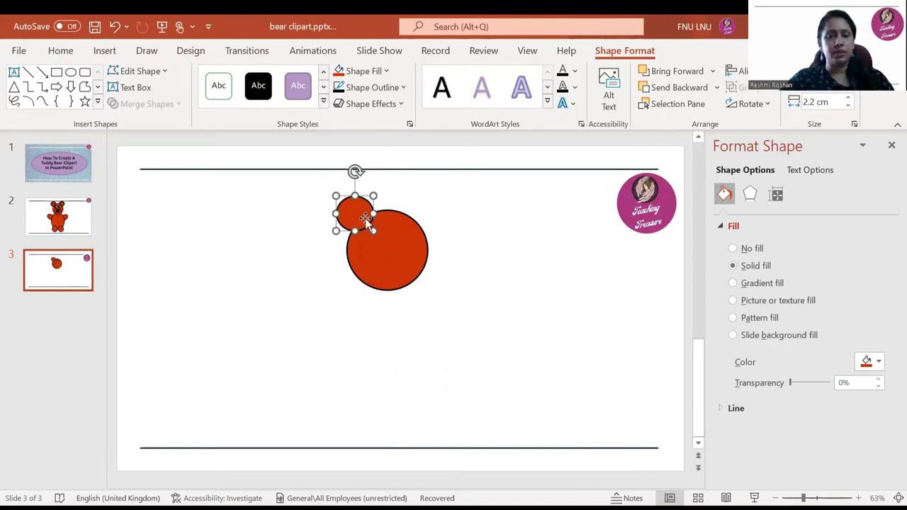
key("ctrl+c")
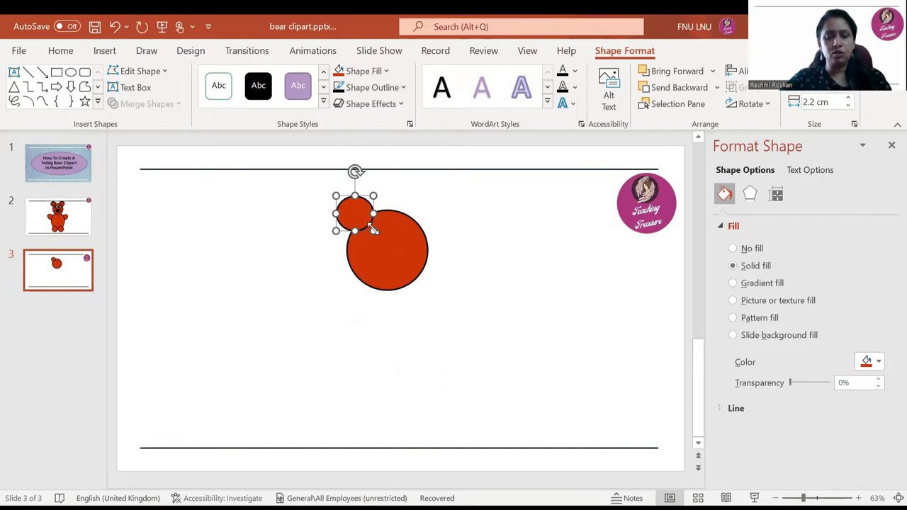
key("ctrl+v")
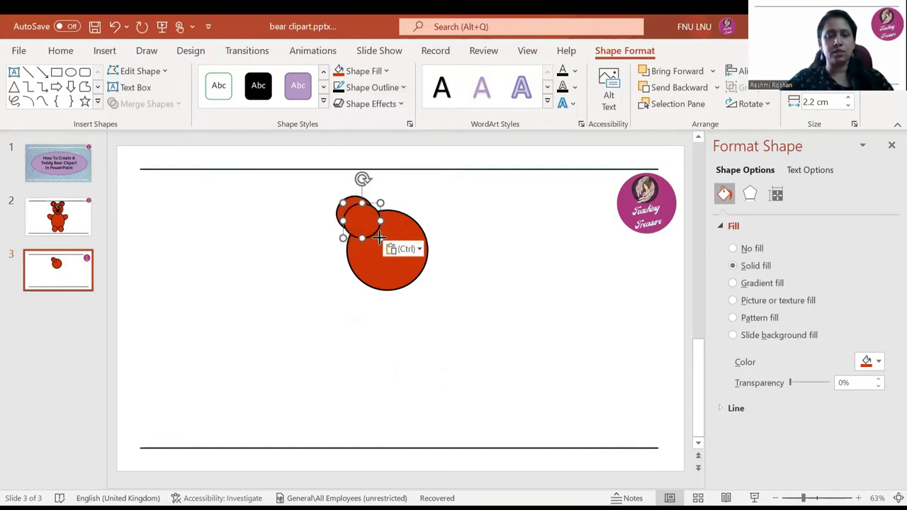
left_click_drag(376, 234, 371, 227)
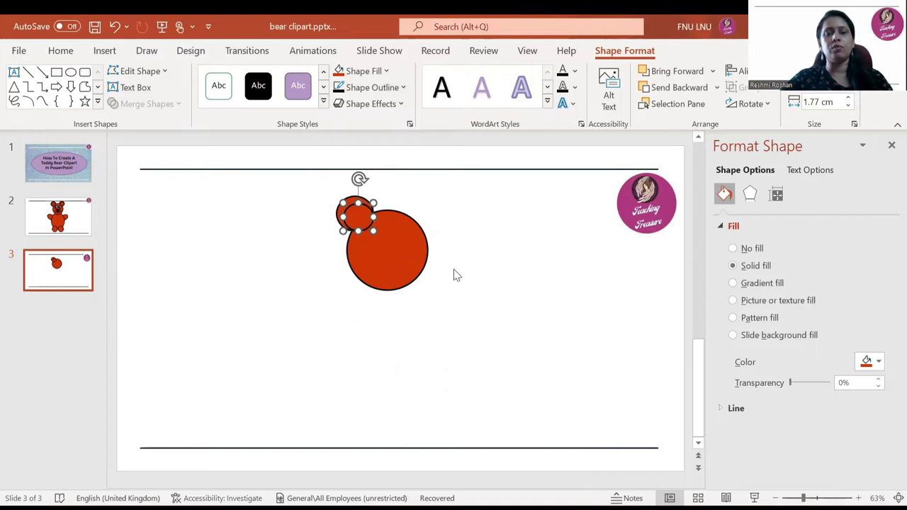
Duplicate both ear circles and rotate the copy to mirror the first ear.
left_click(324, 187)
left_click_drag(324, 186, 383, 233)
key("ctrl+c")
key("ctrl+v")
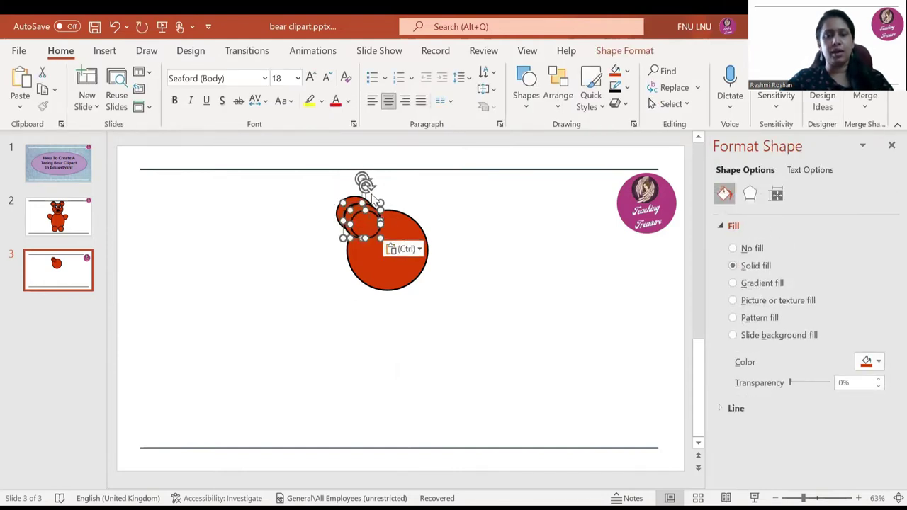
left_click_drag(357, 177, 438, 227)
left_click(443, 231)
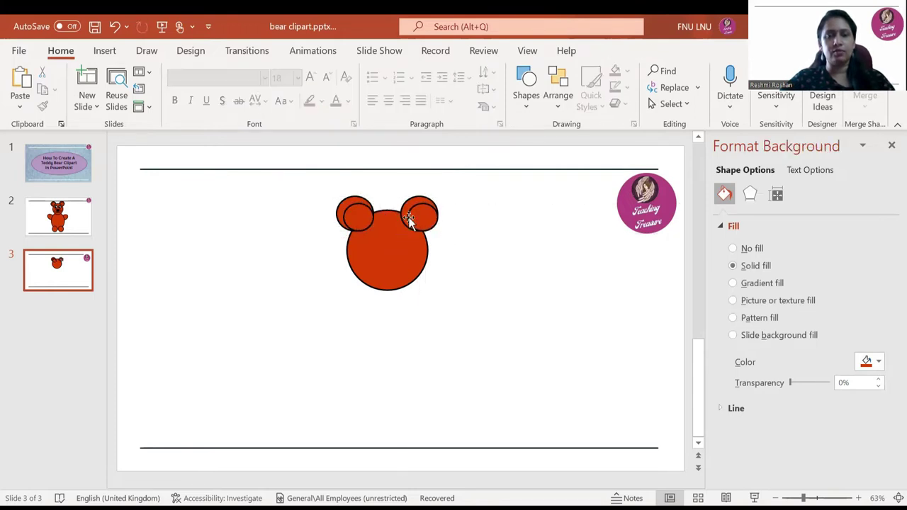
left_click(422, 212)
left_click_drag(421, 176, 441, 247)
Move the mirrored ear to the right side of the bear's head.
left_click(442, 248)
left_click_drag(421, 216, 421, 217)
left_click(464, 260)
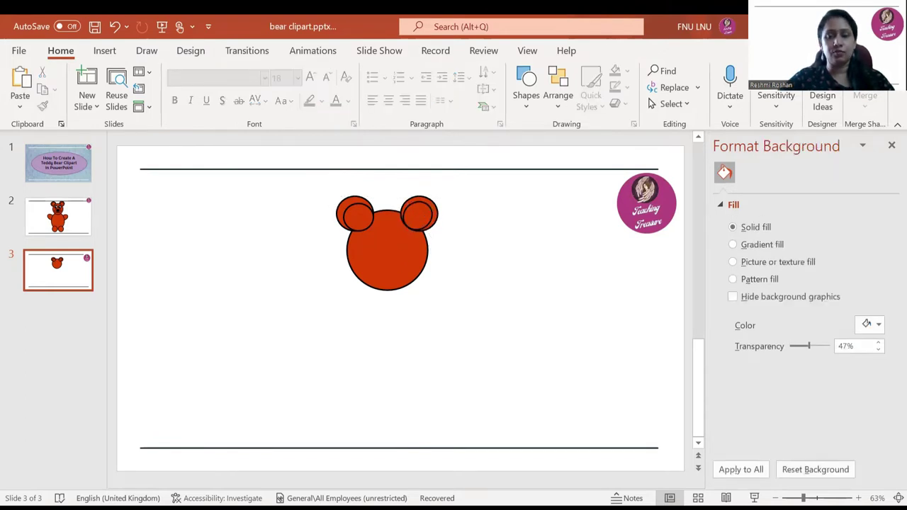
scroll(387, 284, "up", 8, "ctrl")
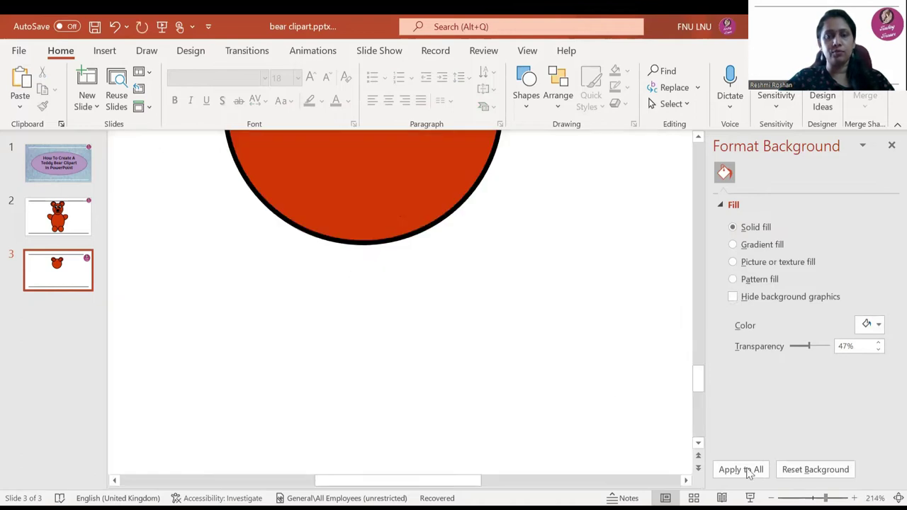
scroll(608, 397, "up", 4)
scroll(608, 397, "down", 1)
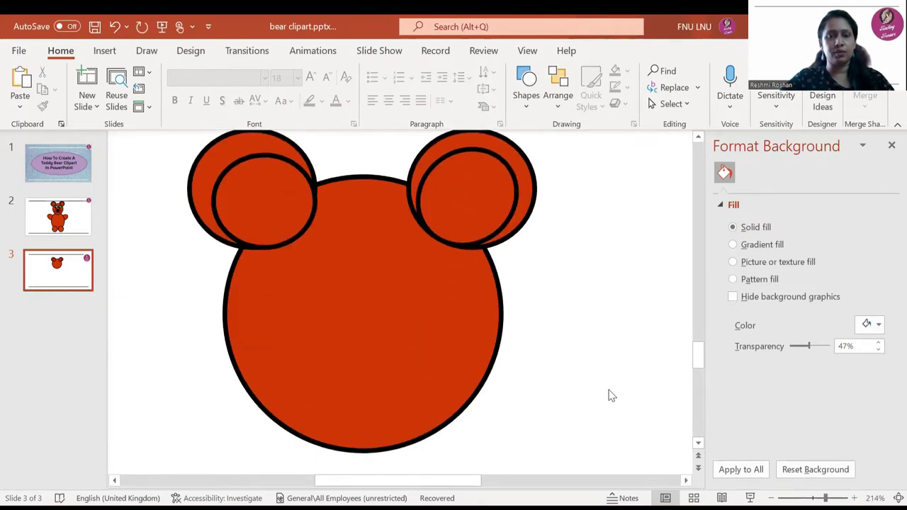
Draw an oval across the lower half of the face as the muzzle.
left_click(104, 56)
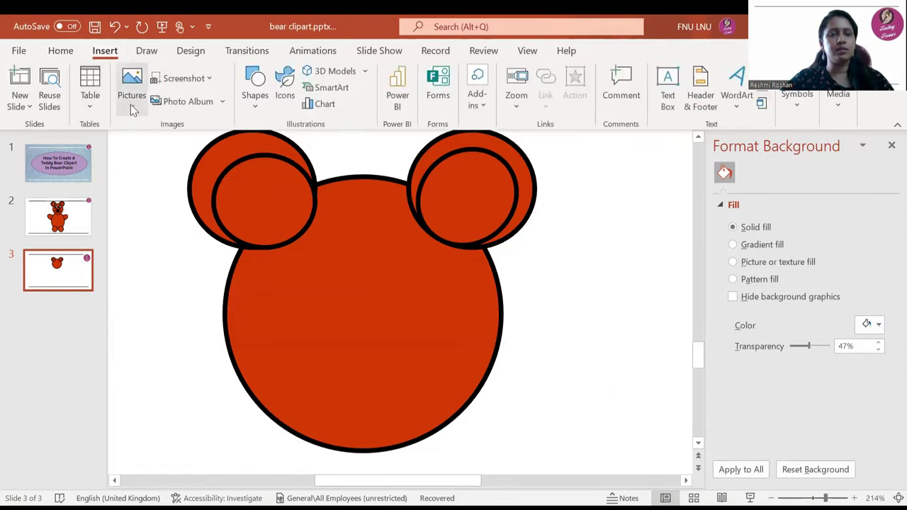
left_click(254, 97)
left_click(294, 151)
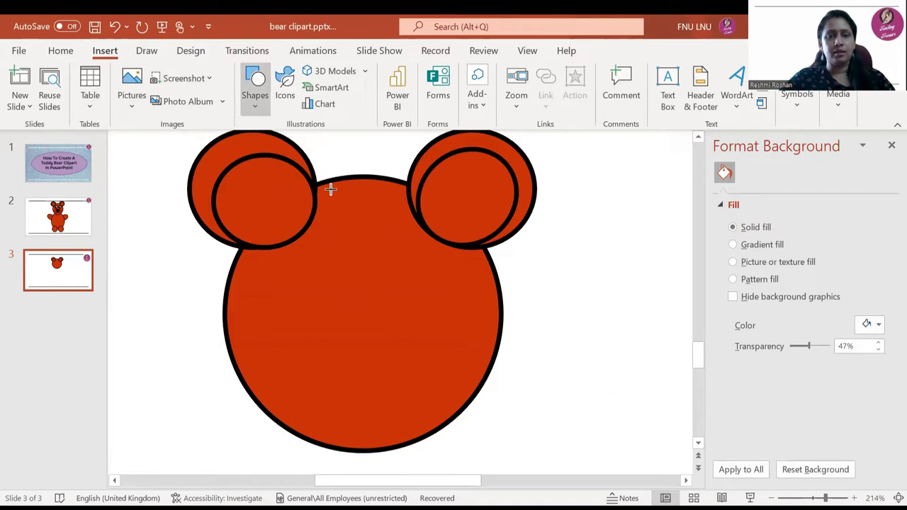
left_click_drag(277, 324, 451, 417)
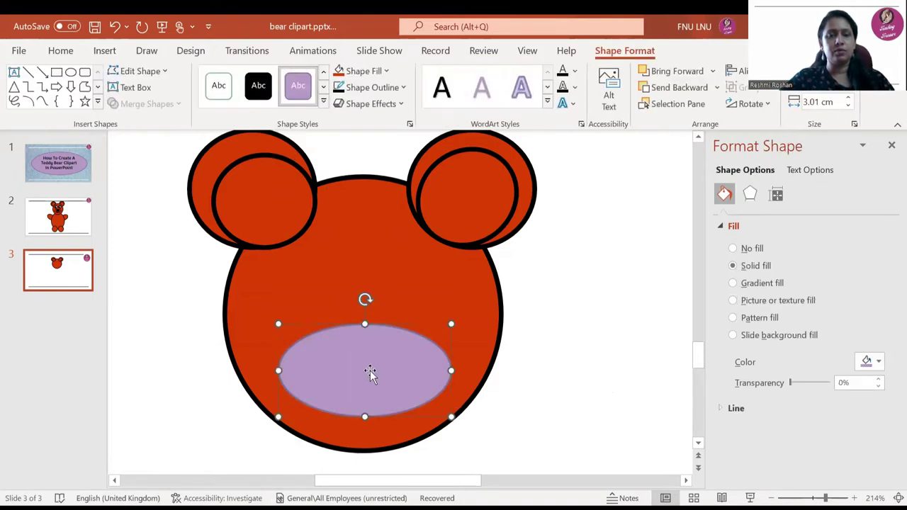
Give the muzzle the bear's red-orange fill and a black 2¼ pt outline.
left_click(363, 71)
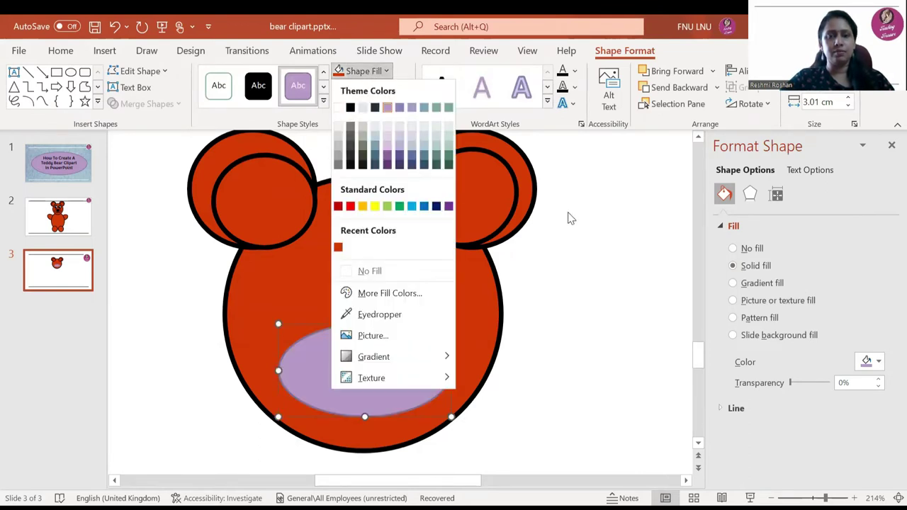
left_click(358, 71)
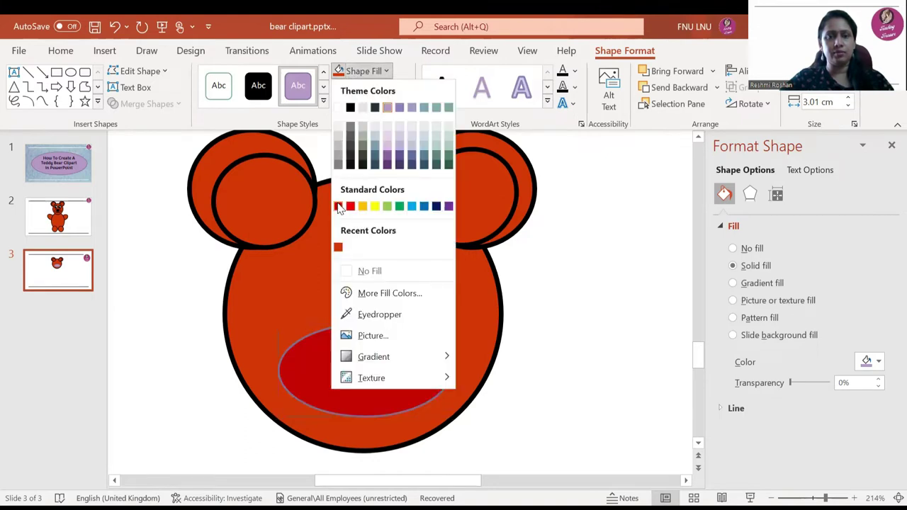
left_click(338, 247)
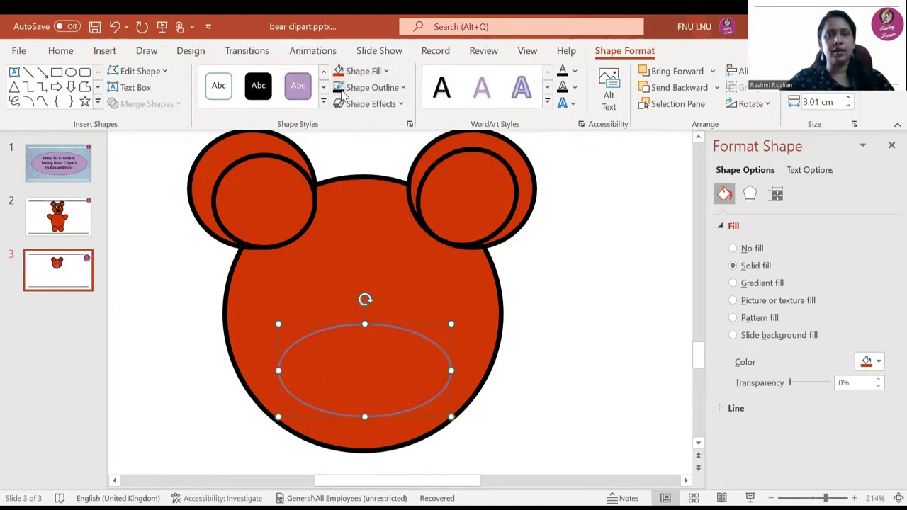
left_click(339, 87)
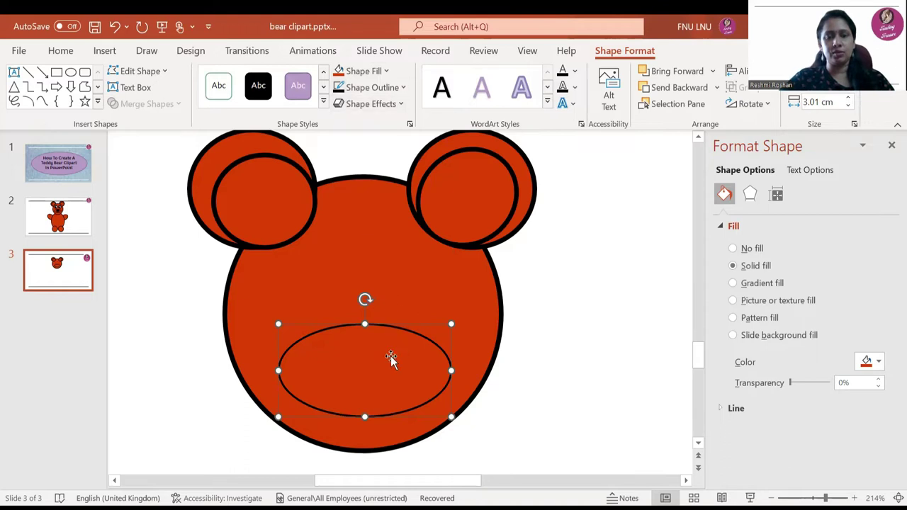
left_click(378, 93)
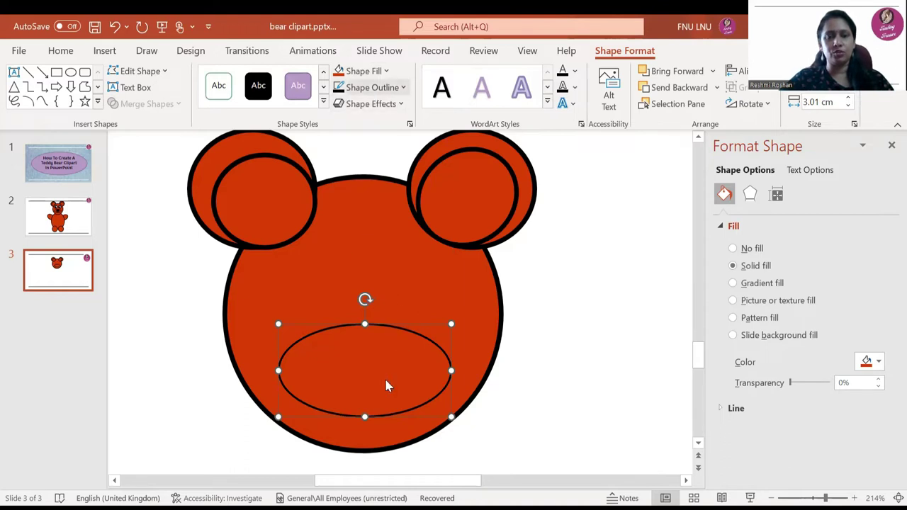
mouse_move(375, 351)
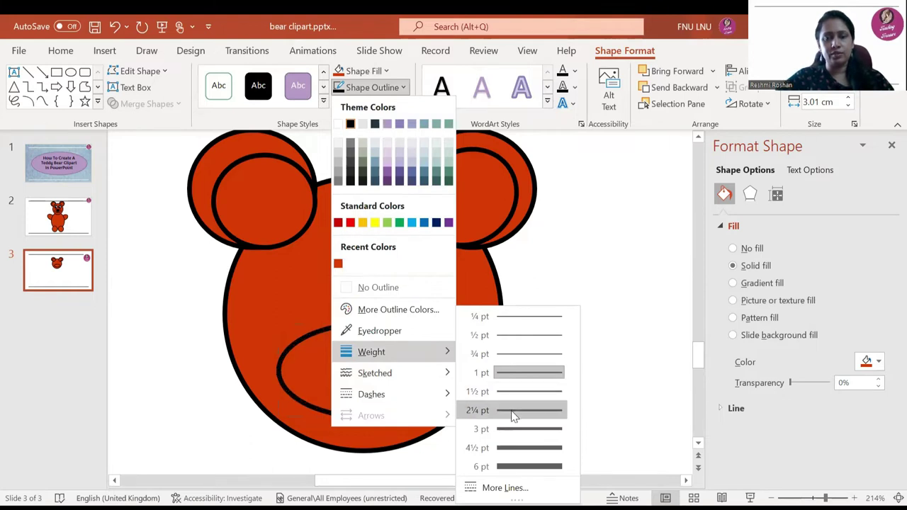
left_click(513, 417)
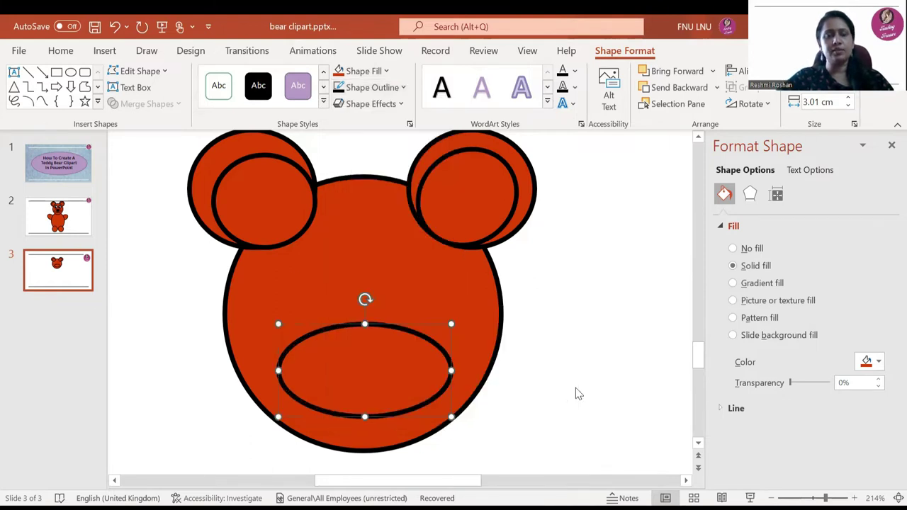
Draw a small oval nose inside the muzzle and fill it solid black.
left_click(71, 71)
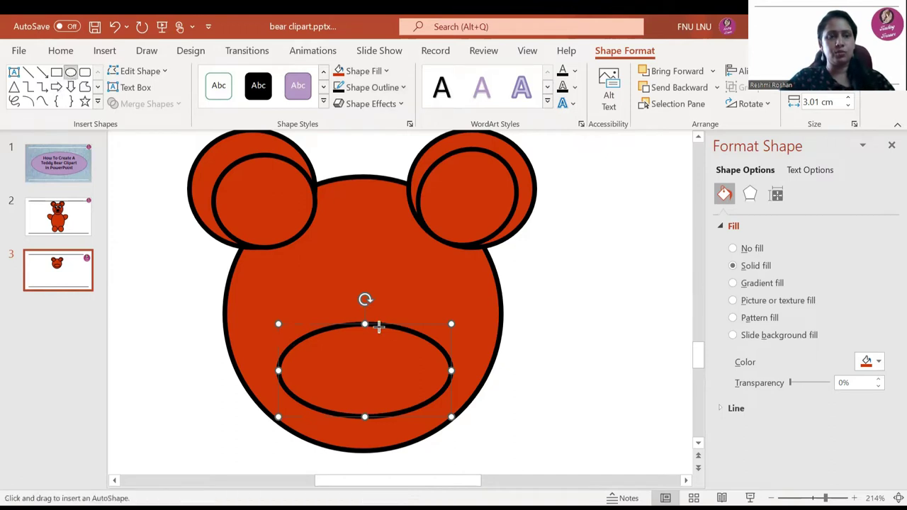
left_click_drag(331, 337, 400, 370)
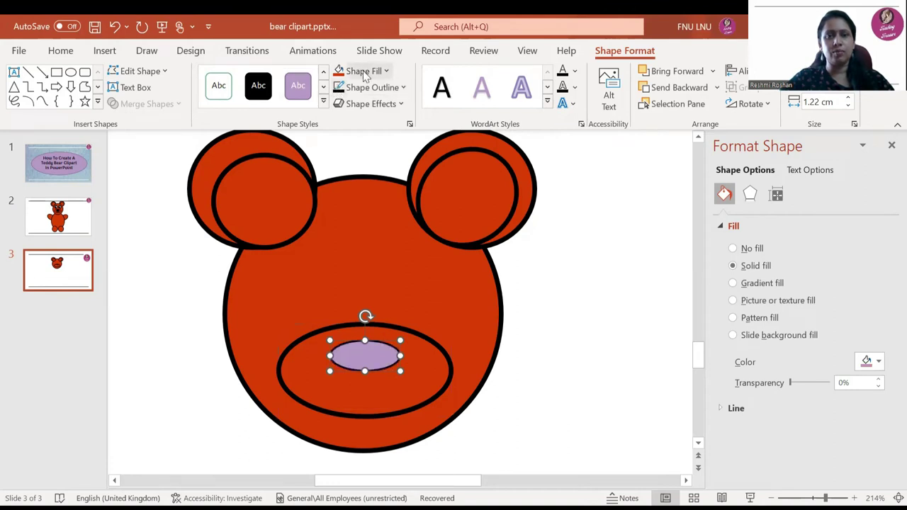
left_click(365, 72)
left_click(351, 107)
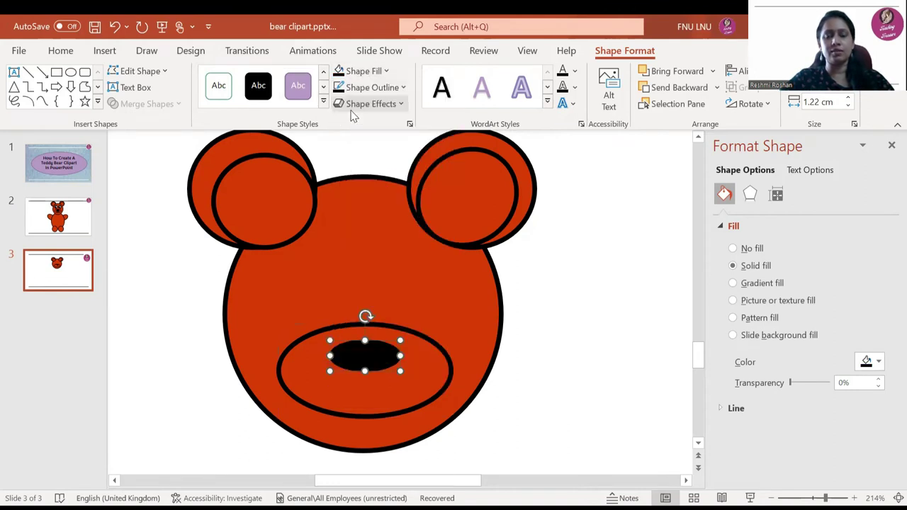
Draw an arc, rotate and stretch it into a smile, and give it a black line style.
left_click(29, 102)
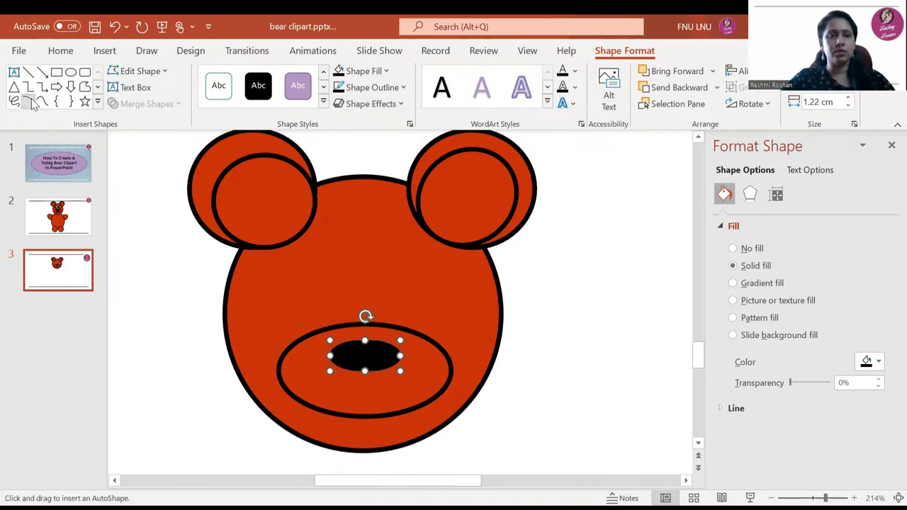
left_click_drag(559, 265, 632, 385)
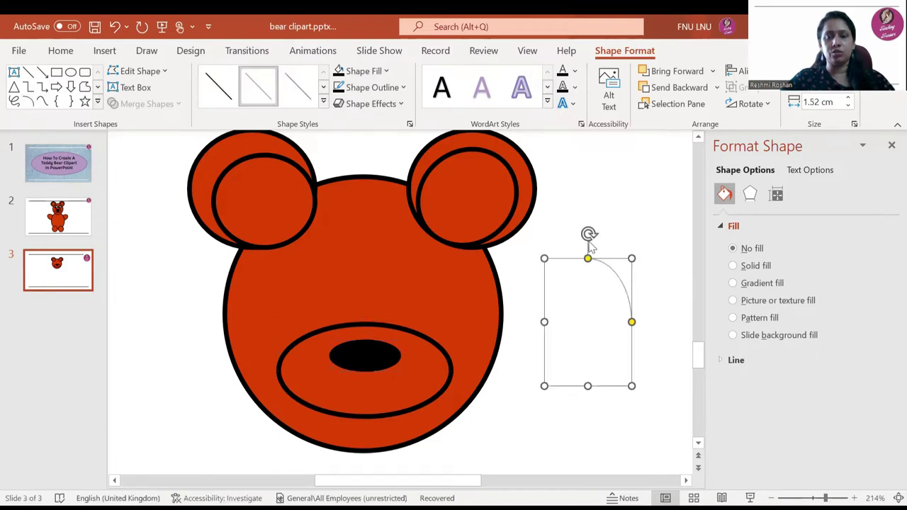
left_click_drag(610, 245, 658, 368)
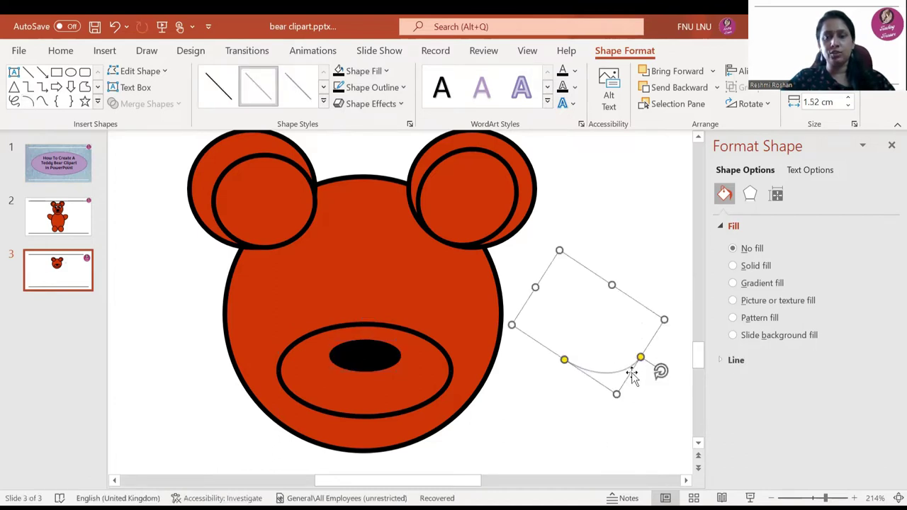
left_click(648, 352)
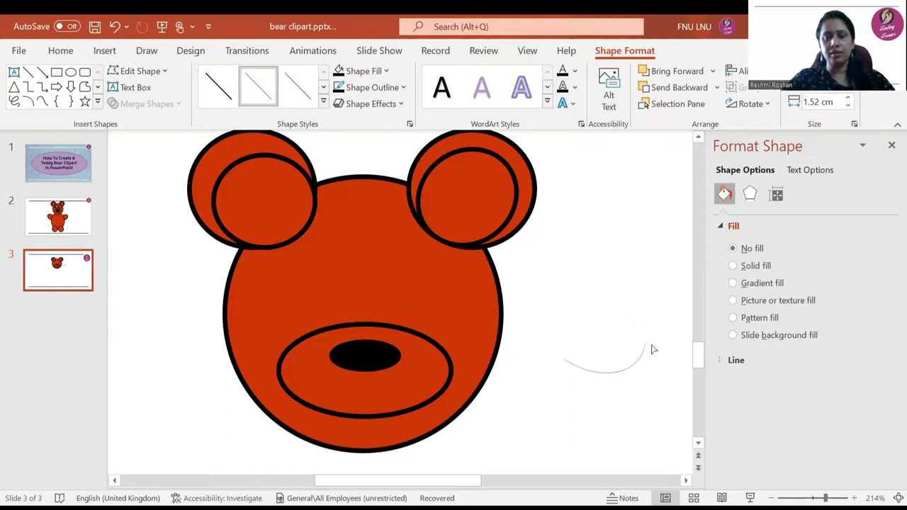
left_click(630, 370)
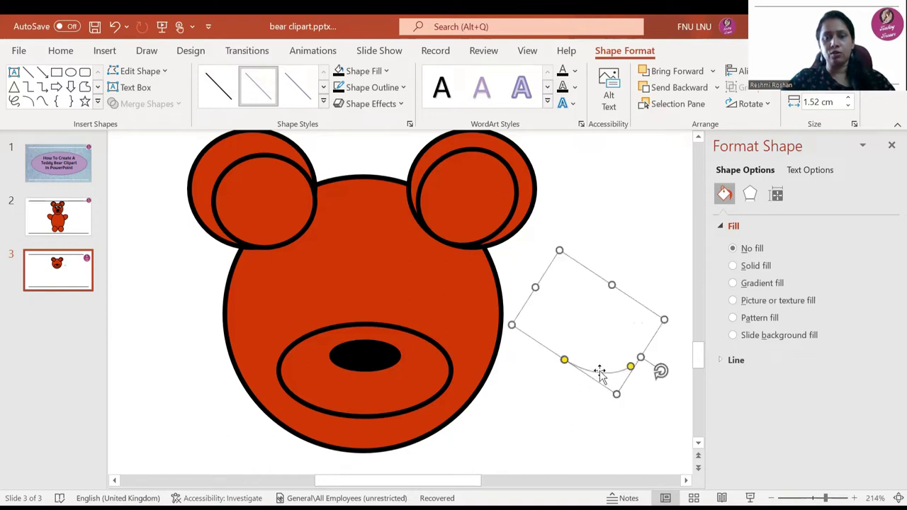
left_click_drag(631, 368, 389, 393)
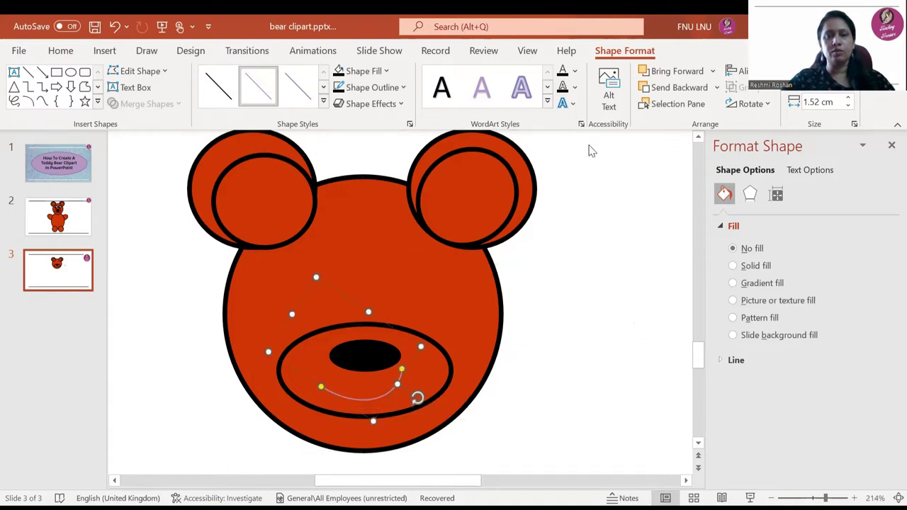
left_click(224, 102)
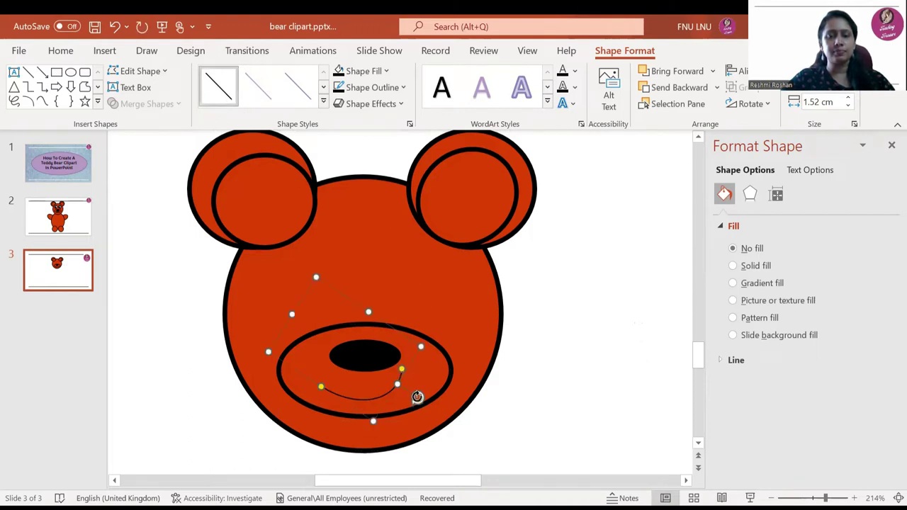
Try rotating the muzzle oval, then undo the rotation.
left_click(420, 404)
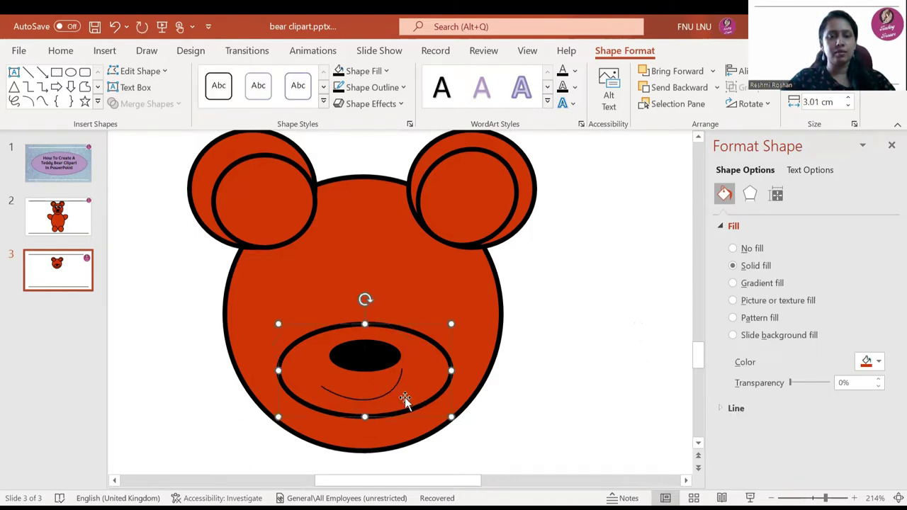
left_click(567, 415)
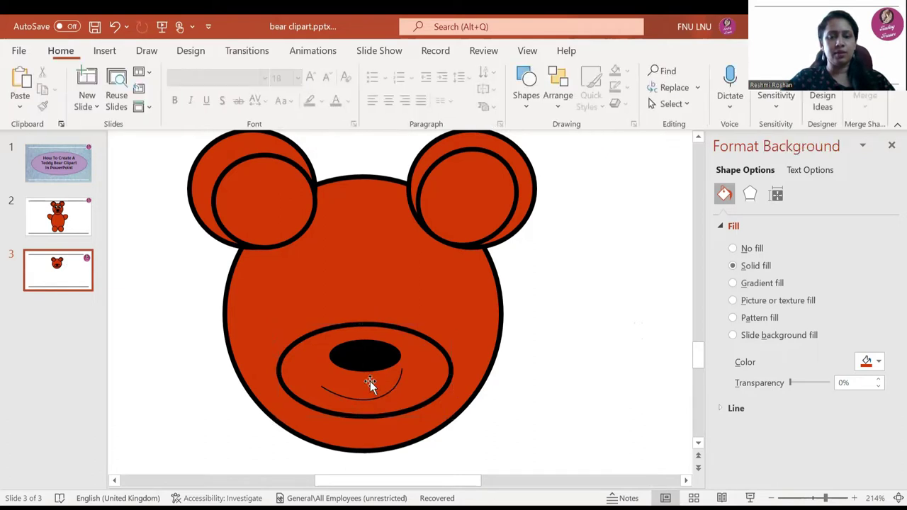
left_click(373, 396)
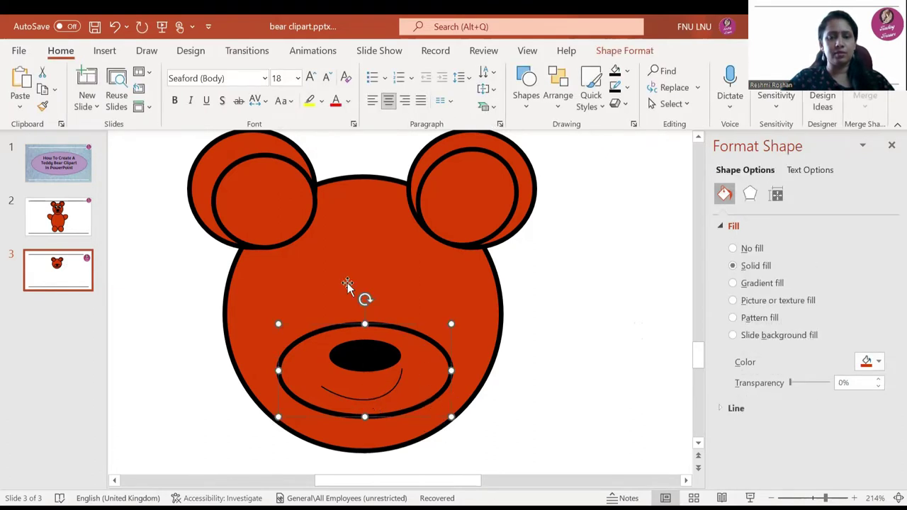
left_click_drag(365, 299, 377, 301)
key("ctrl+z")
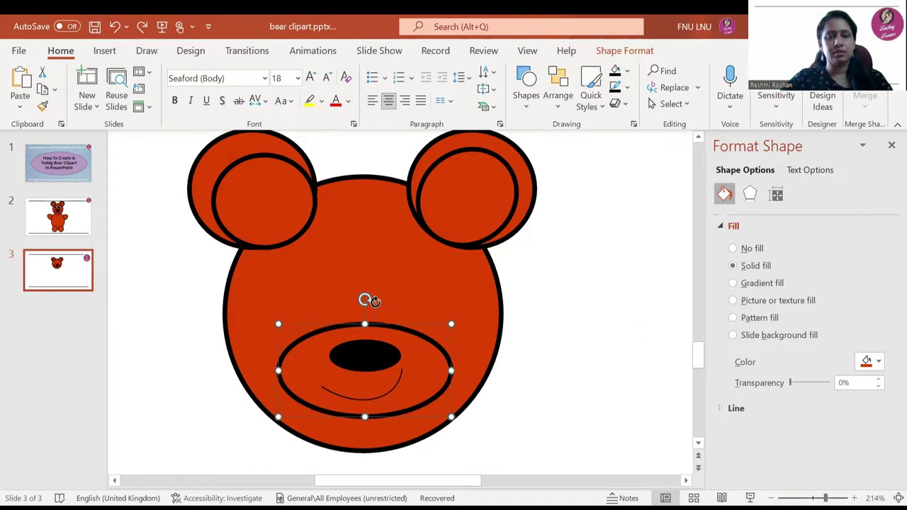
Reshape the smile by raising its left end and lowering its right end.
right_click(390, 416)
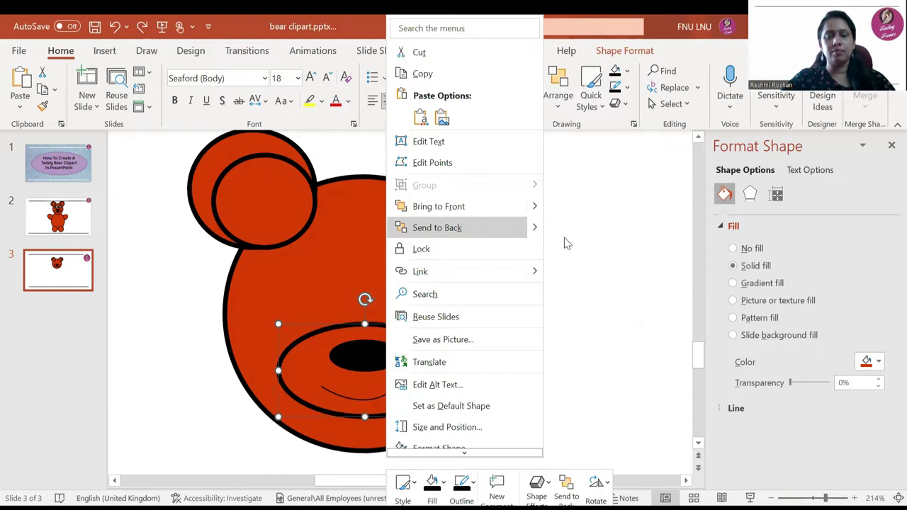
left_click(376, 397)
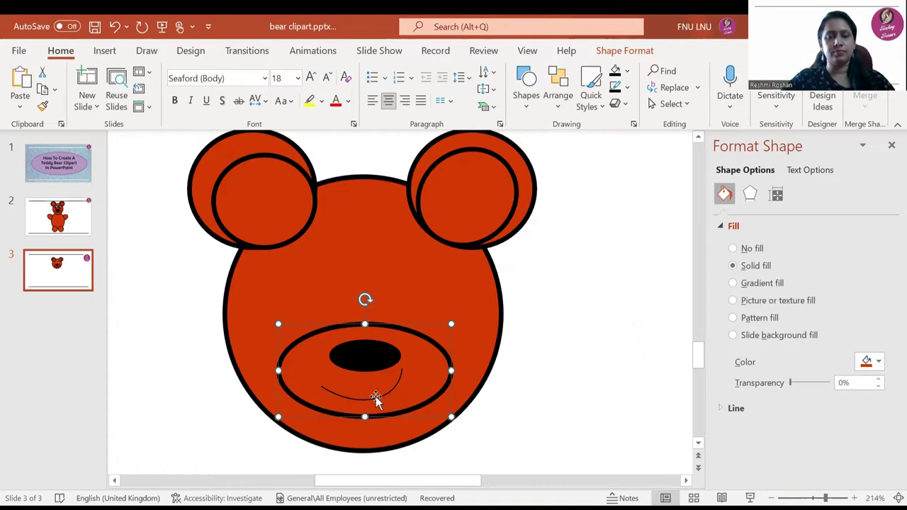
left_click(374, 395)
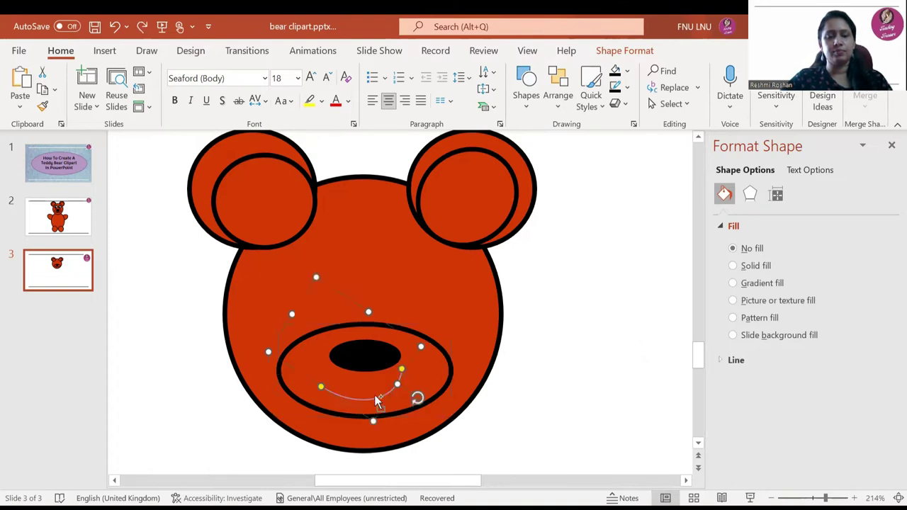
mouse_move(374, 395)
left_mouse_down()
mouse_move(464, 391)
mouse_move(385, 403)
left_mouse_up()
left_click(383, 400)
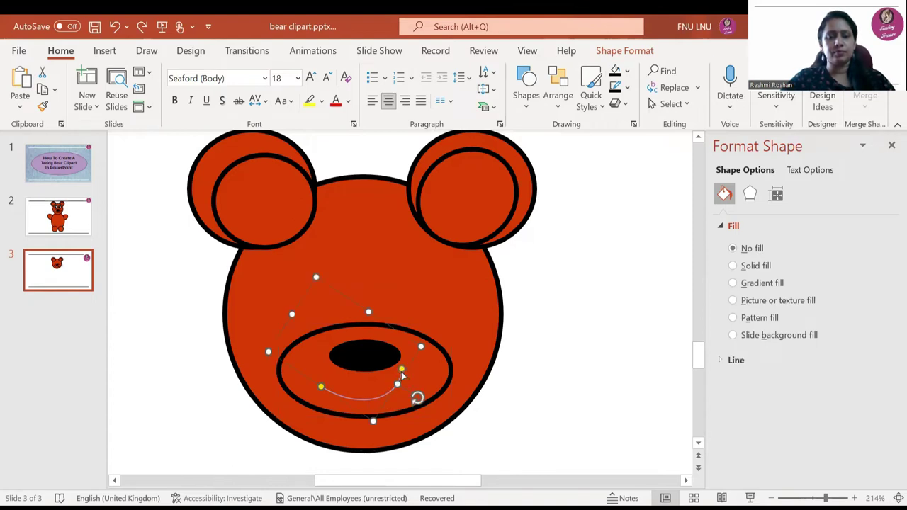
left_click_drag(321, 389, 312, 380)
left_click_drag(402, 371, 389, 402)
key("ctrl+z")
Undo the muzzle oval's accidental shift and reselect the smile arc.
left_click(376, 400)
key("ctrl+z")
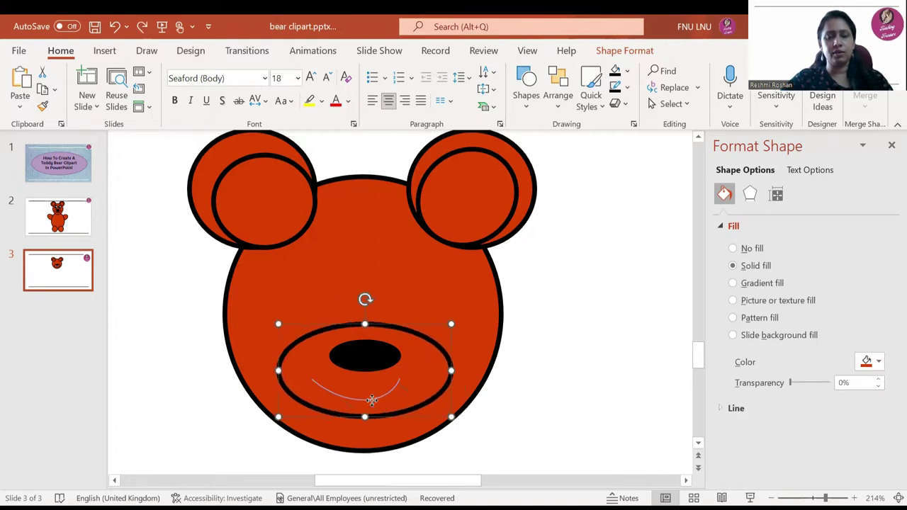
left_click(369, 399)
left_click_drag(370, 399, 368, 403)
left_click(372, 401)
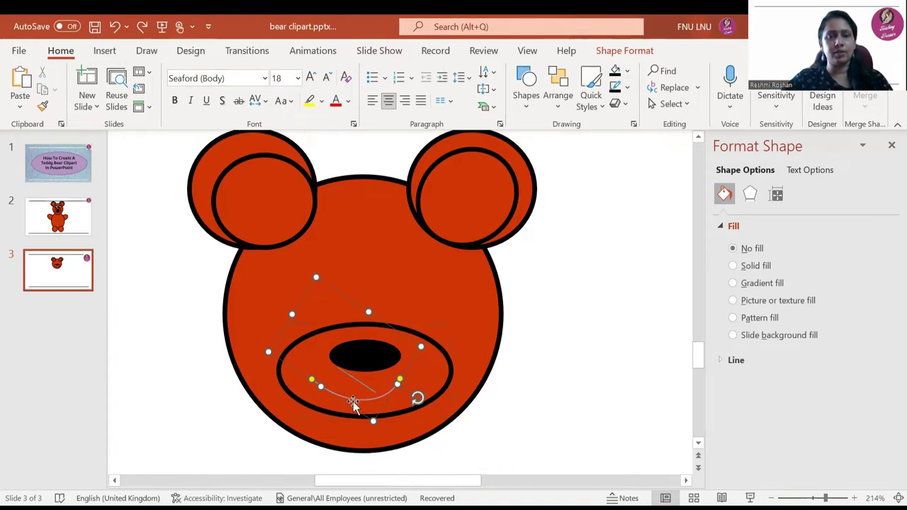
Make the smile a black line with 2¼ pt weight.
left_click(616, 72)
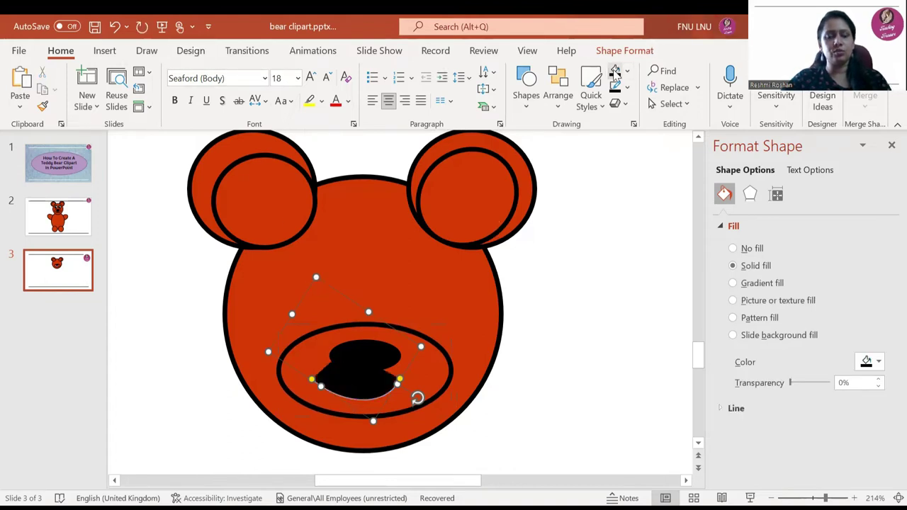
key("ctrl+z")
left_click(617, 86)
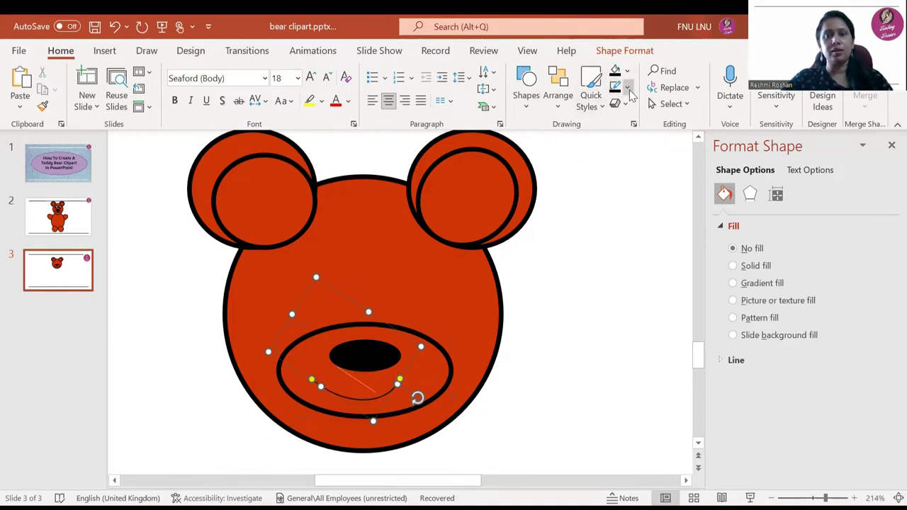
left_click(628, 88)
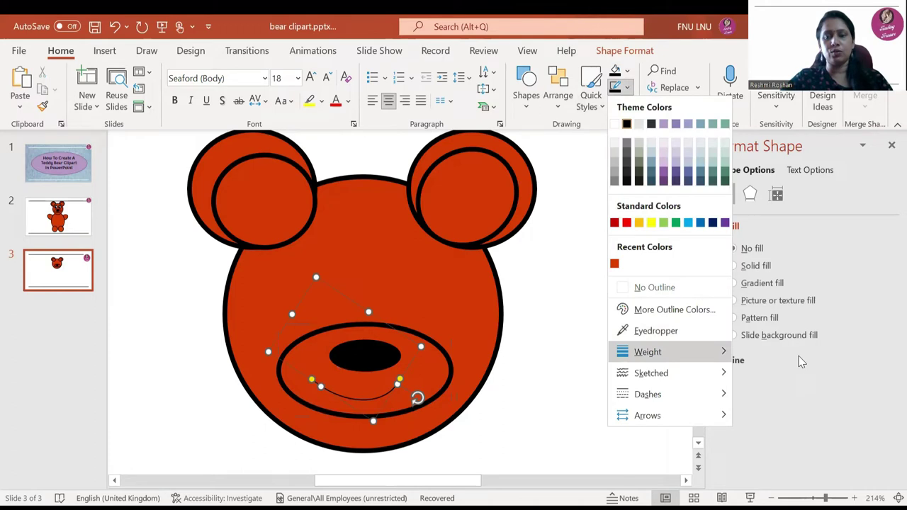
left_click(799, 405)
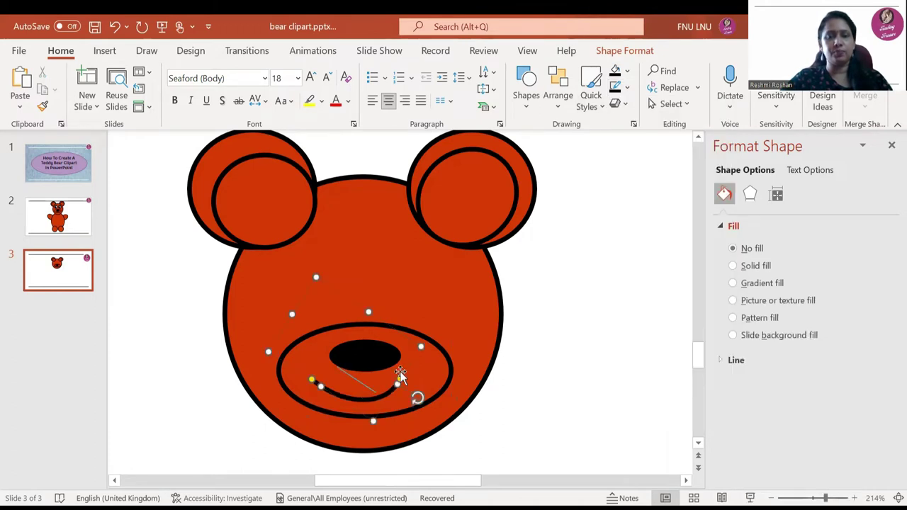
Draw a white circle for the left eye and duplicate it.
left_click(113, 53)
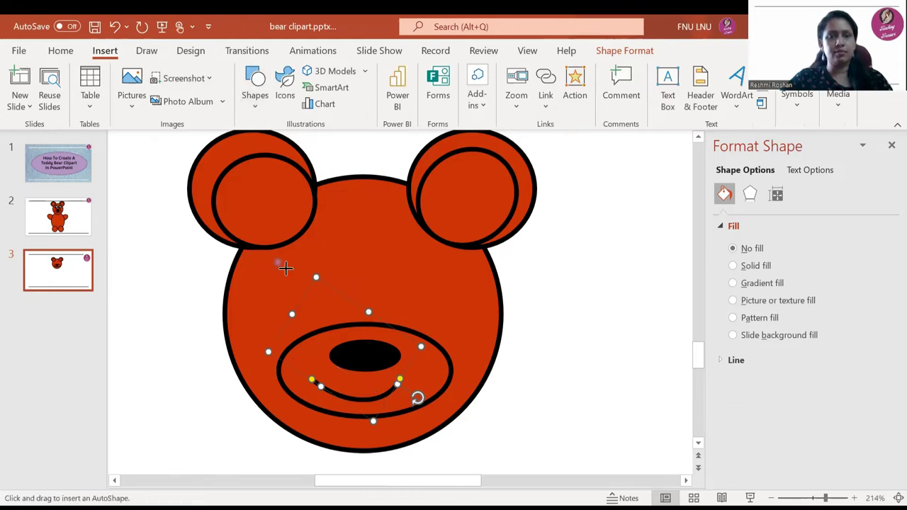
left_click_drag(275, 259, 325, 296)
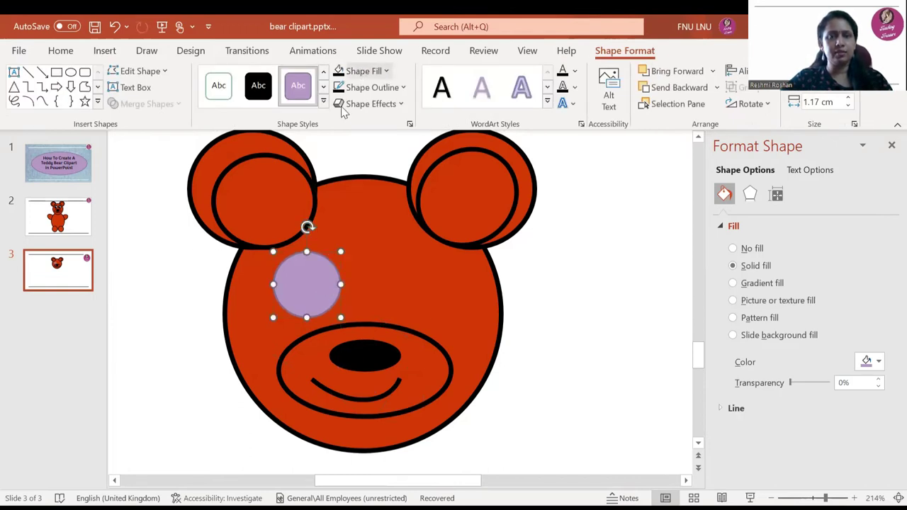
key("ctrl+z")
key("ctrl+z")
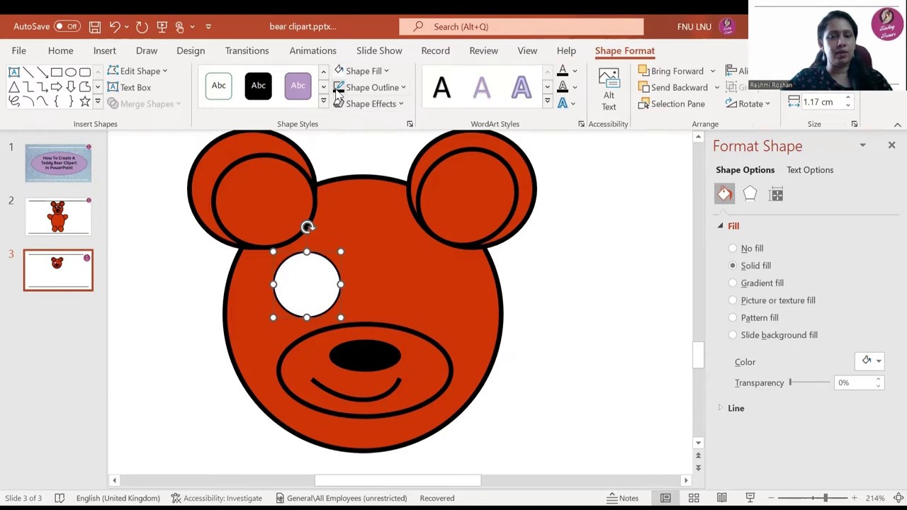
key("Escape")
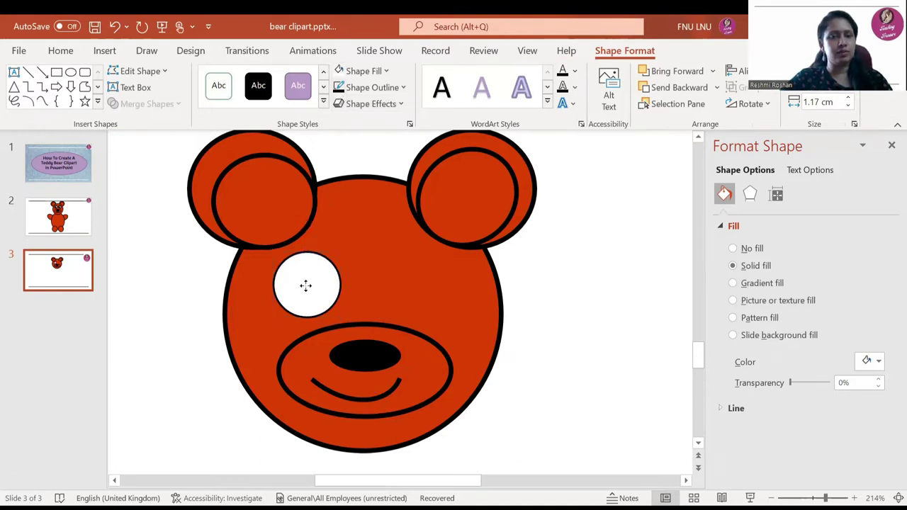
left_click(306, 287)
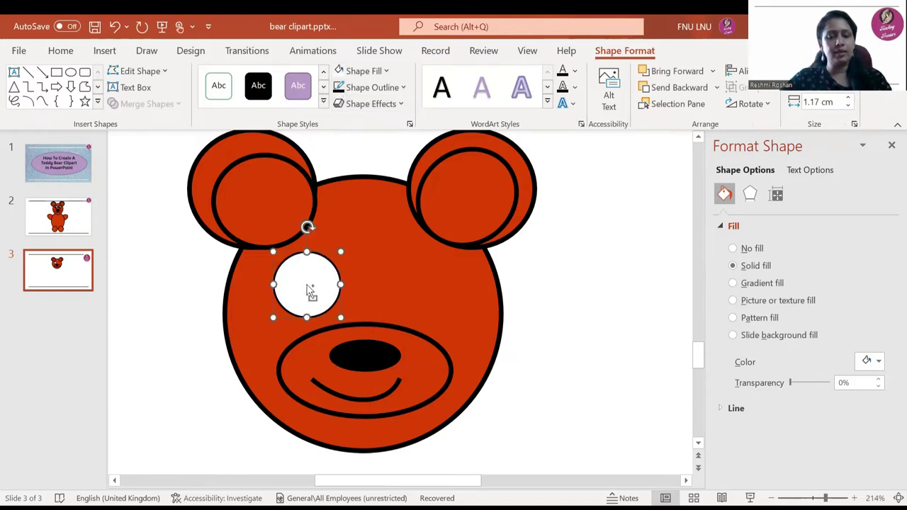
mouse_move(310, 291)
left_mouse_down()
mouse_move(354, 329)
mouse_move(310, 285)
left_mouse_up()
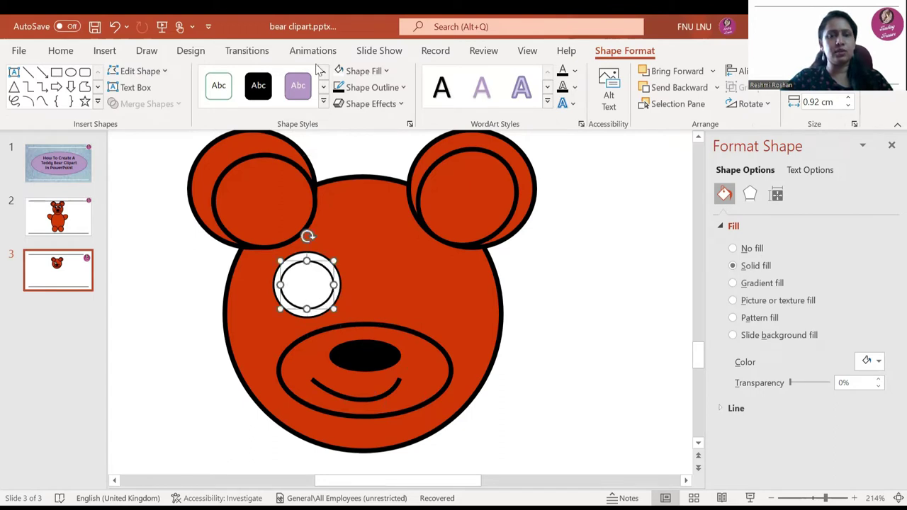
Fill the inner duplicate circle black to form the pupil.
left_click(357, 71)
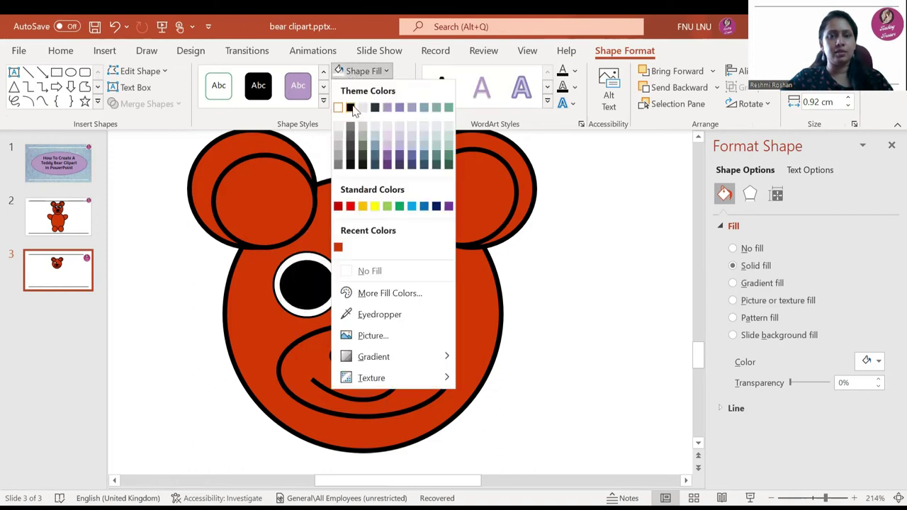
left_click(351, 107)
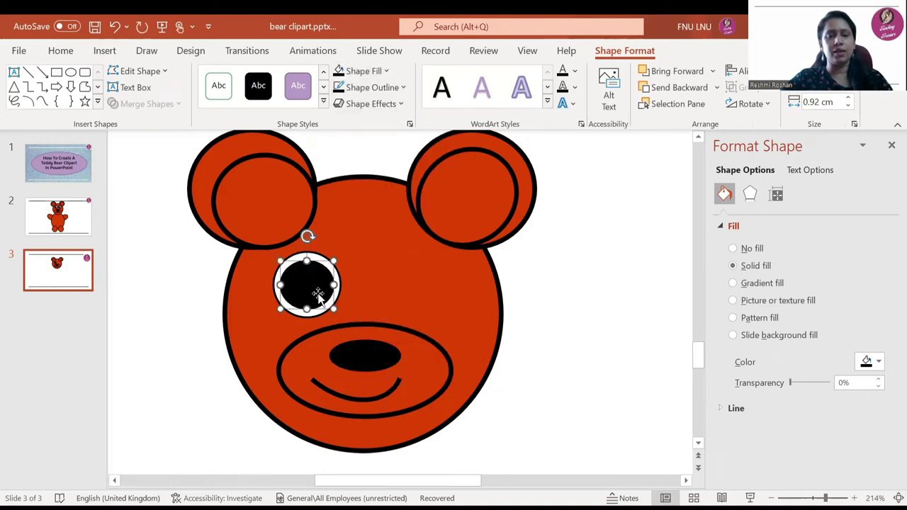
left_click(182, 263)
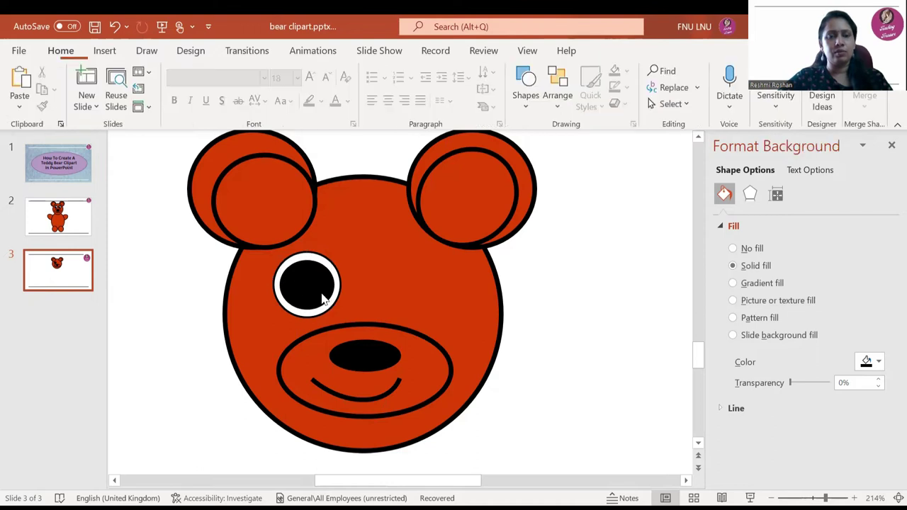
Copy both circles of the left eye and place the copy on the right side of the face.
left_click(335, 312)
left_click(323, 266, "shift")
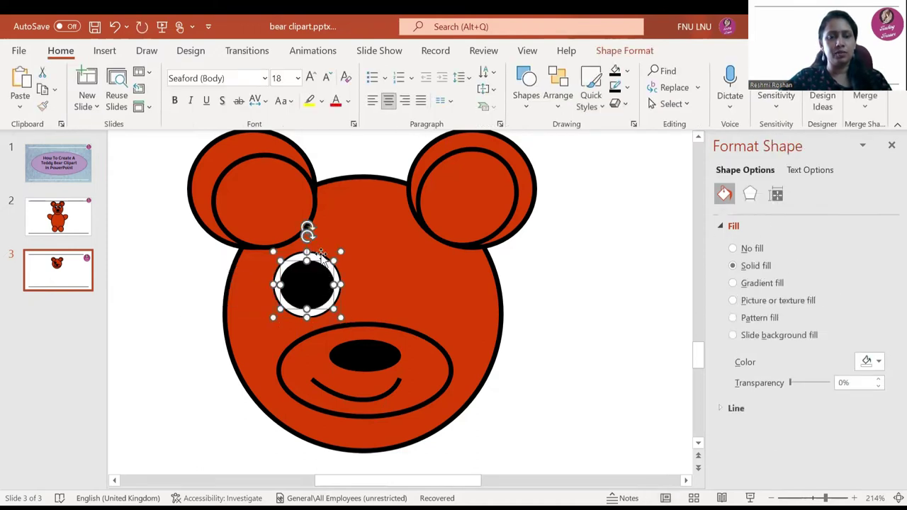
key("ctrl+c")
key("ctrl+v")
left_click_drag(326, 290, 417, 284)
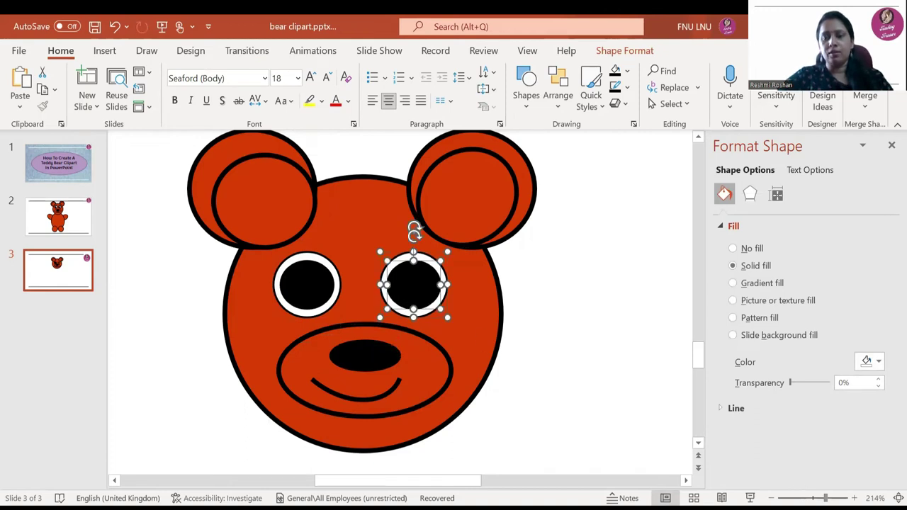
scroll(324, 348, "up", 8)
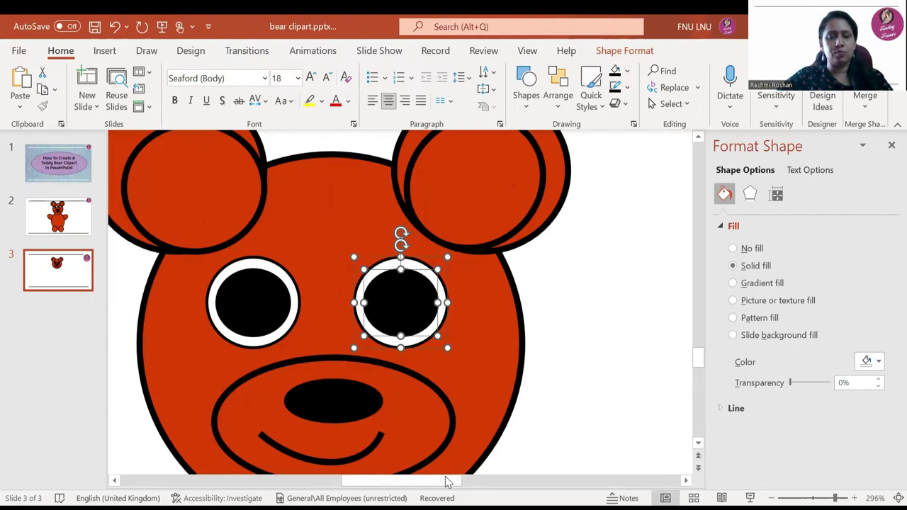
left_click_drag(439, 485, 420, 488)
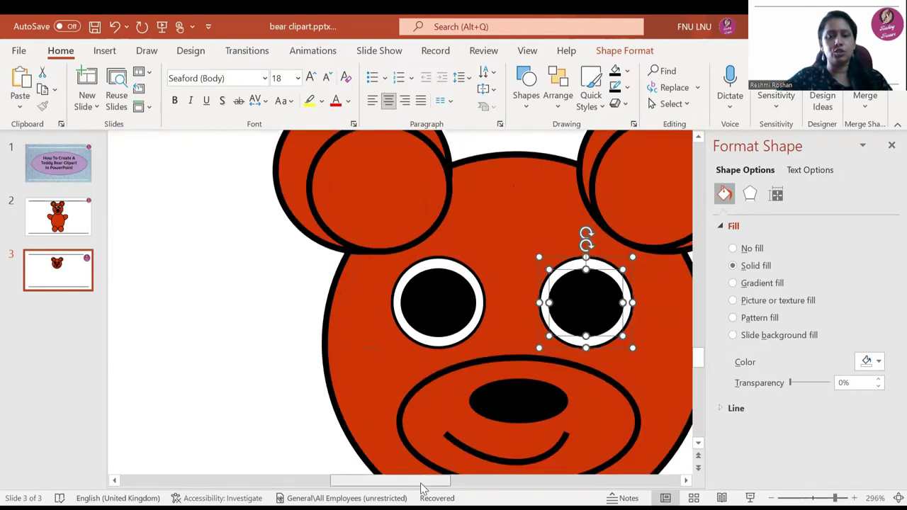
left_click(162, 302)
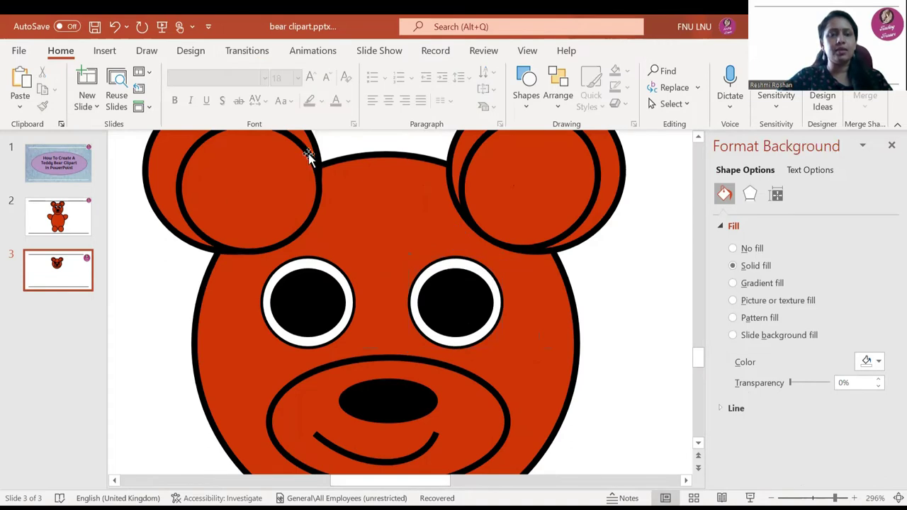
Draw two small white highlight dots inside the left pupil.
left_click(105, 51)
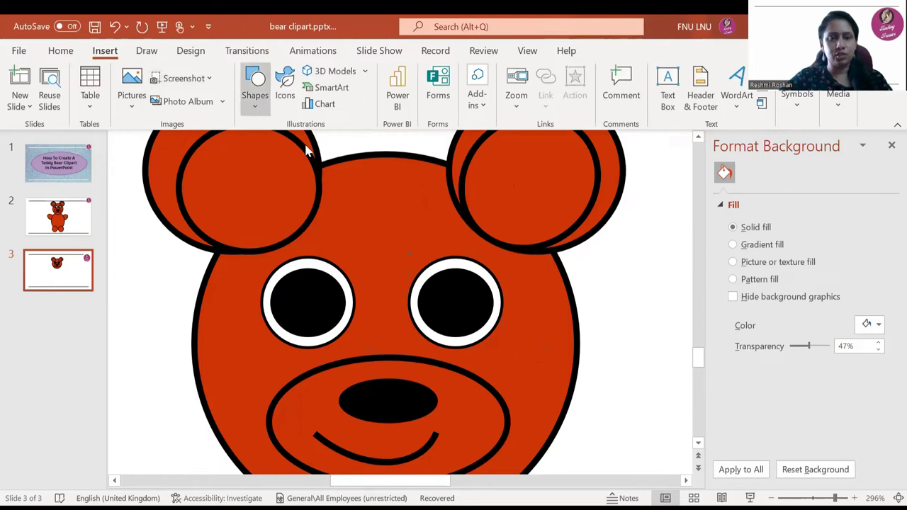
left_click_drag(307, 282, 319, 290)
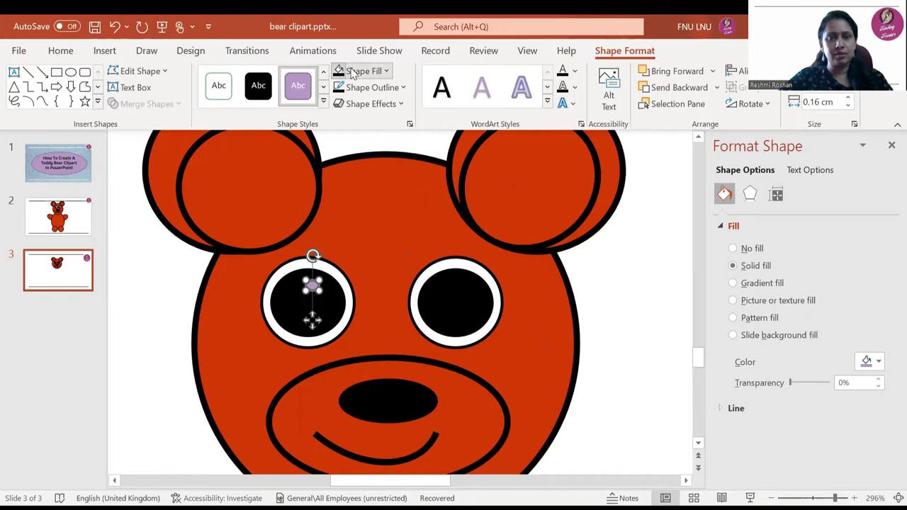
left_click(348, 71)
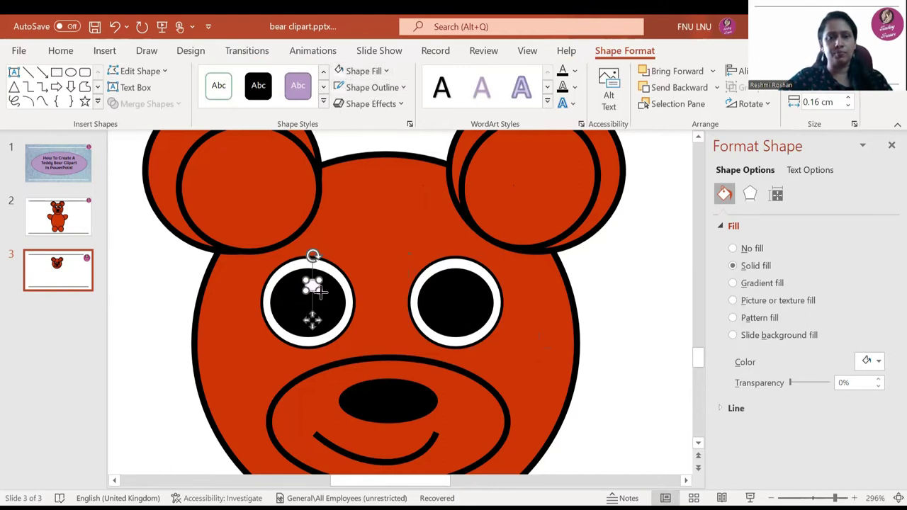
left_click_drag(319, 294, 324, 299)
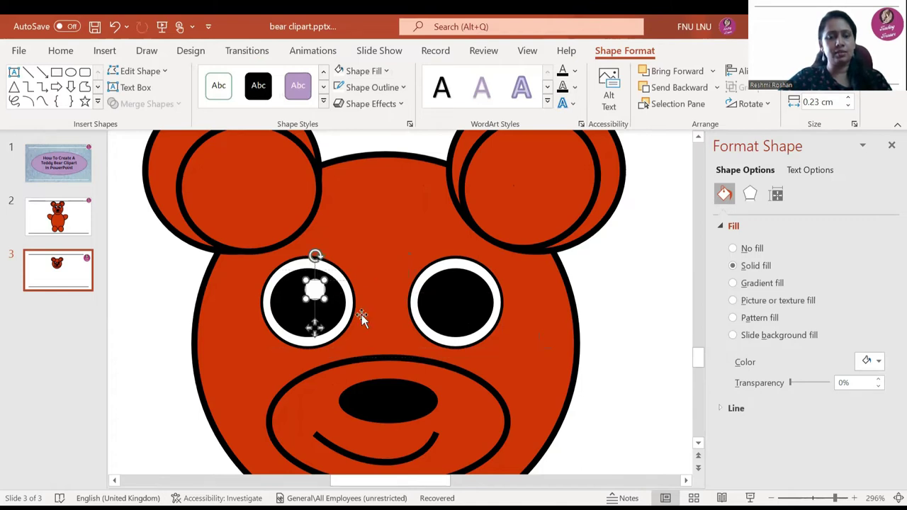
key("ctrl+v")
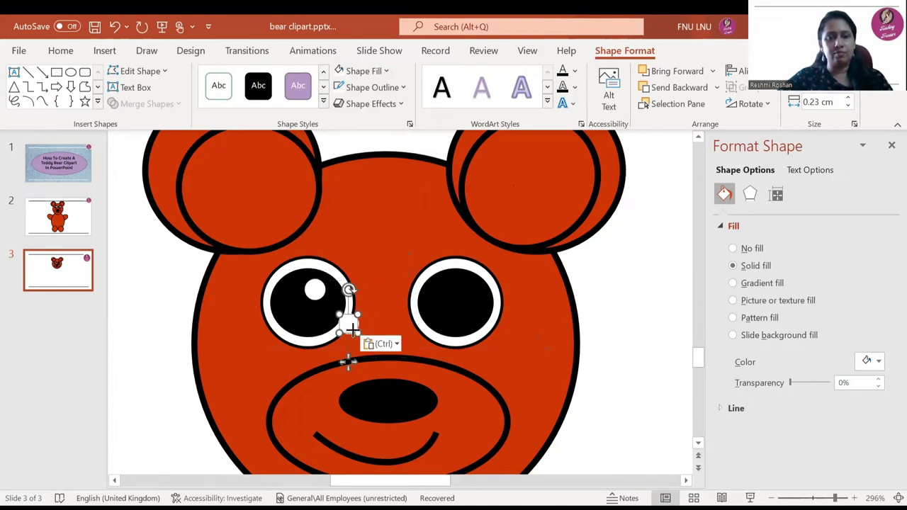
left_click_drag(353, 330, 334, 301)
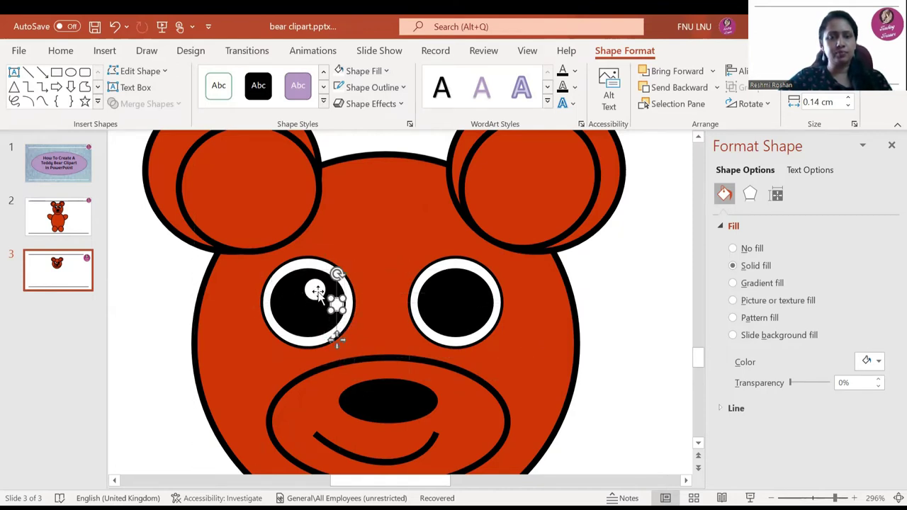
Copy both highlight dots into the right pupil and zoom out to fit the whole slide.
left_click(315, 290, "shift")
key("ctrl+c")
key("ctrl+v")
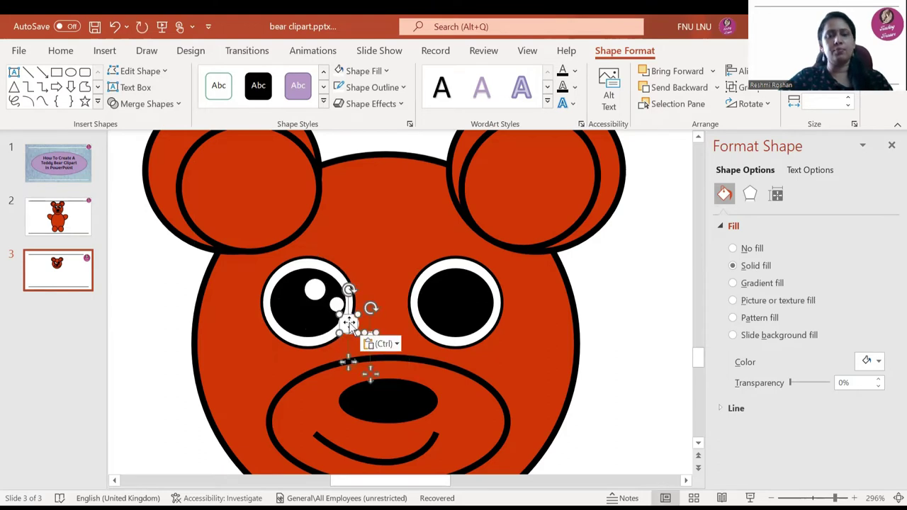
left_click_drag(316, 287, 458, 287)
left_click(638, 317)
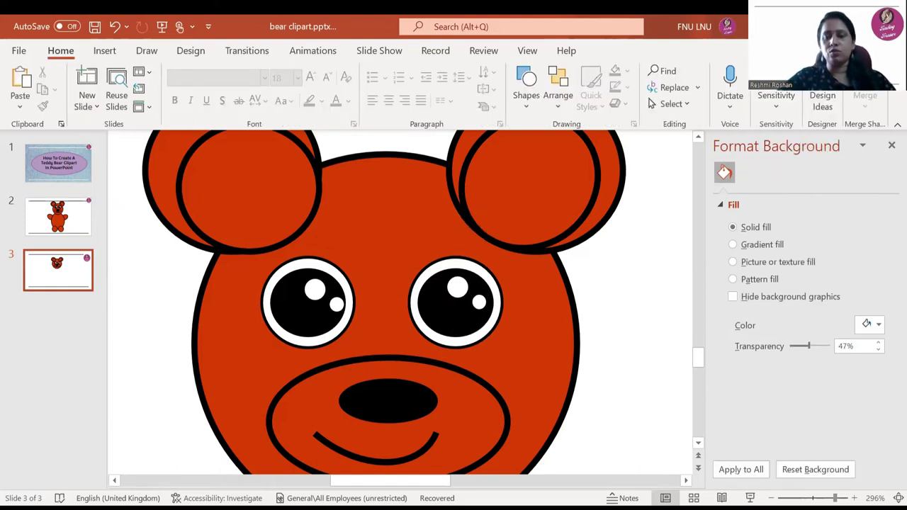
left_click(899, 498)
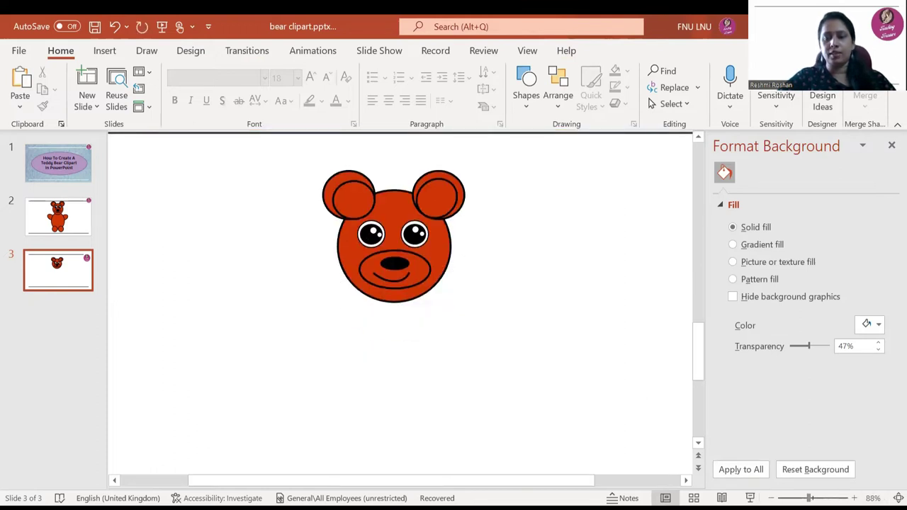
key("ctrl+minus")
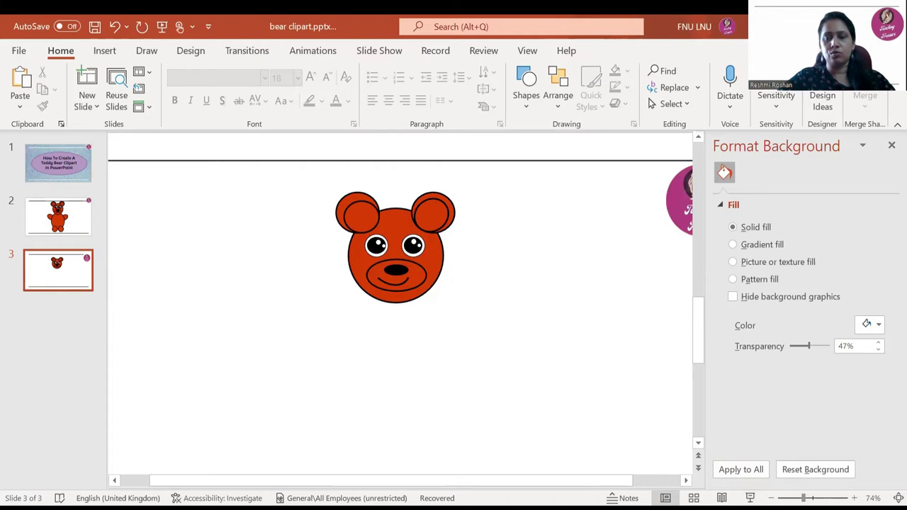
key("ctrl+minus")
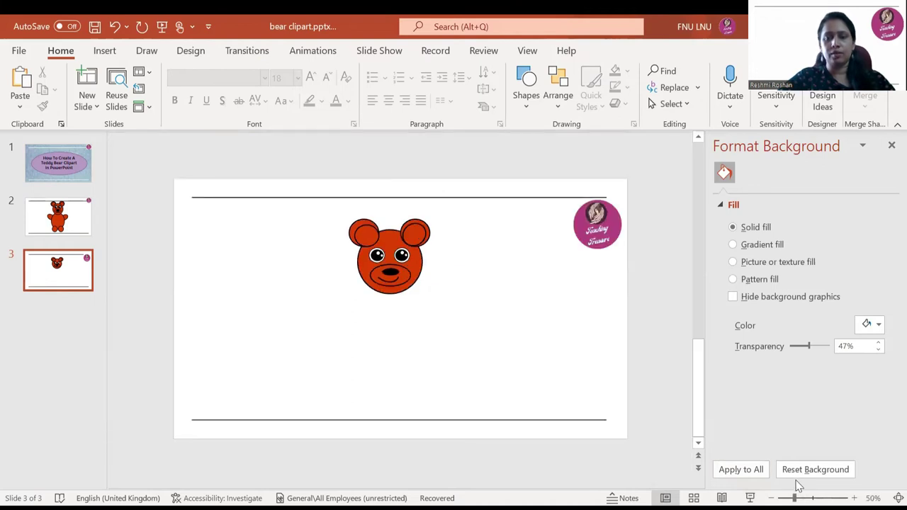
key("ctrl+plus")
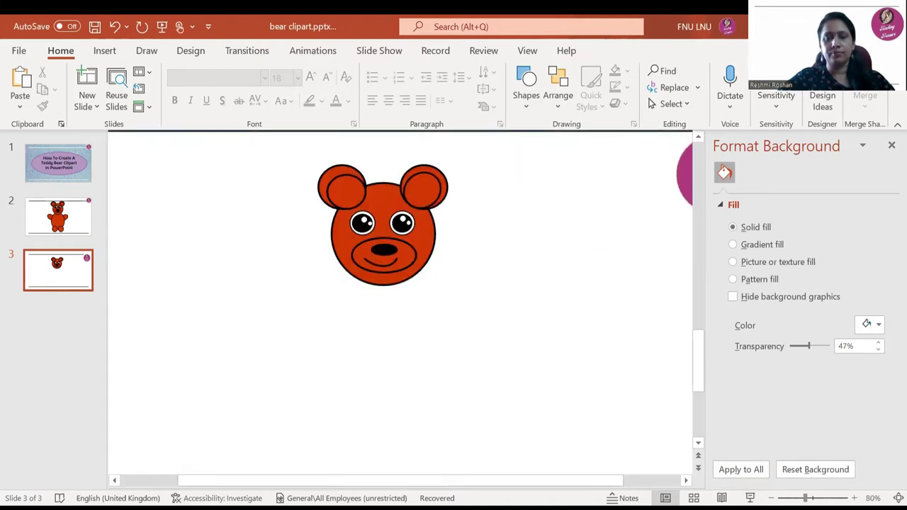
key("ctrl+minus")
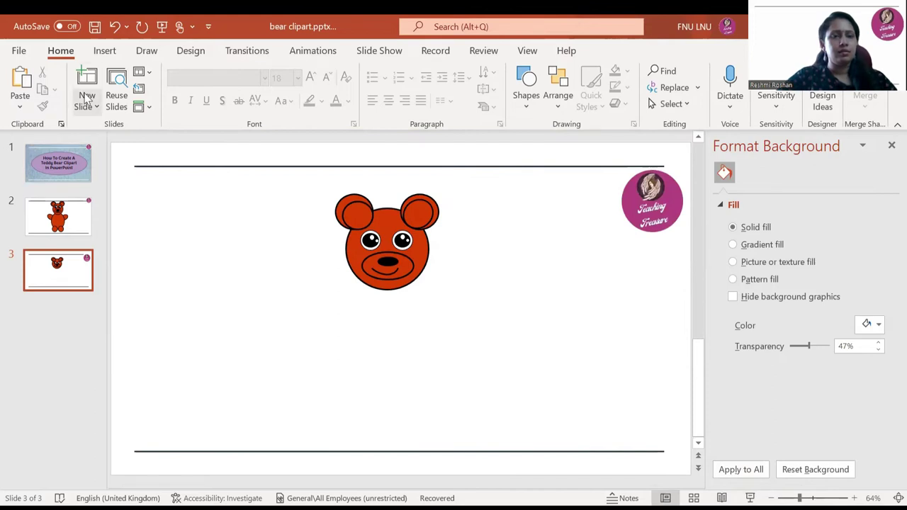
Draw an oval body below the head, filled orange-red with a black 2¼ pt outline.
left_click(104, 51)
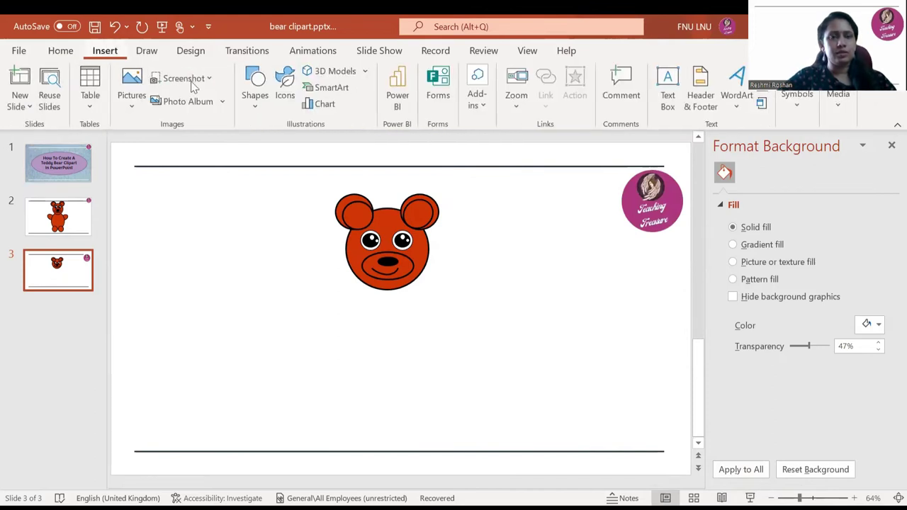
left_click(256, 106)
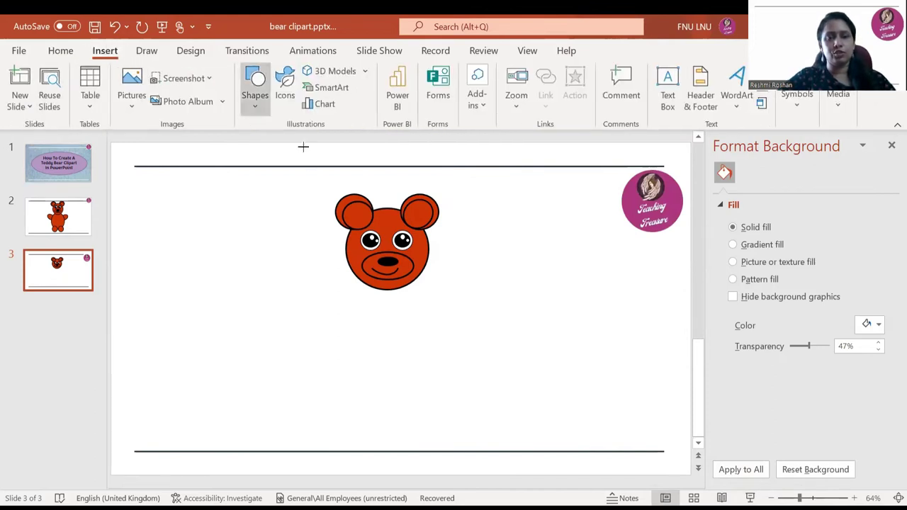
left_click_drag(355, 281, 455, 397)
left_click_drag(419, 359, 403, 358)
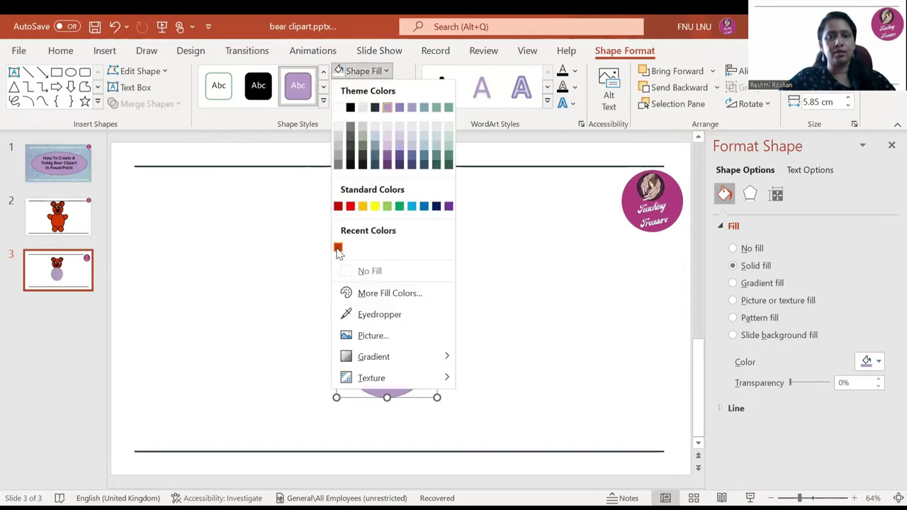
left_click(339, 249)
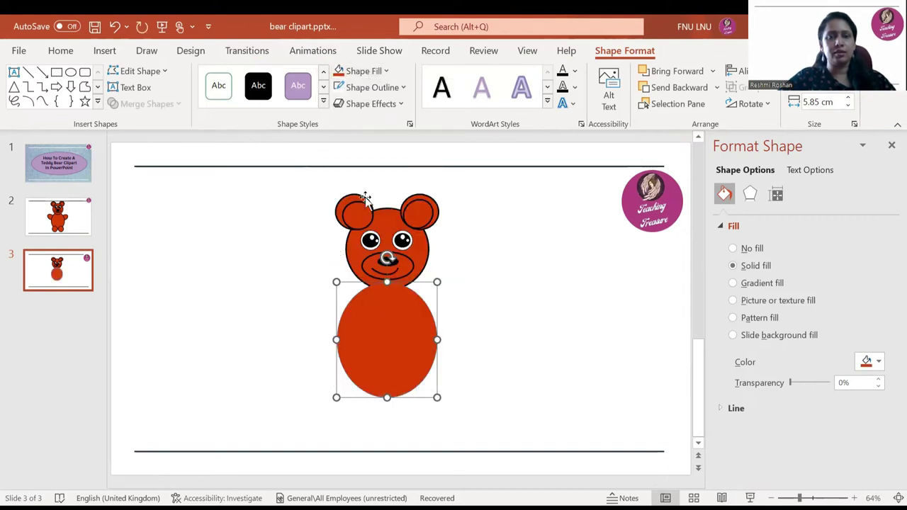
left_click(370, 88)
left_click(351, 125)
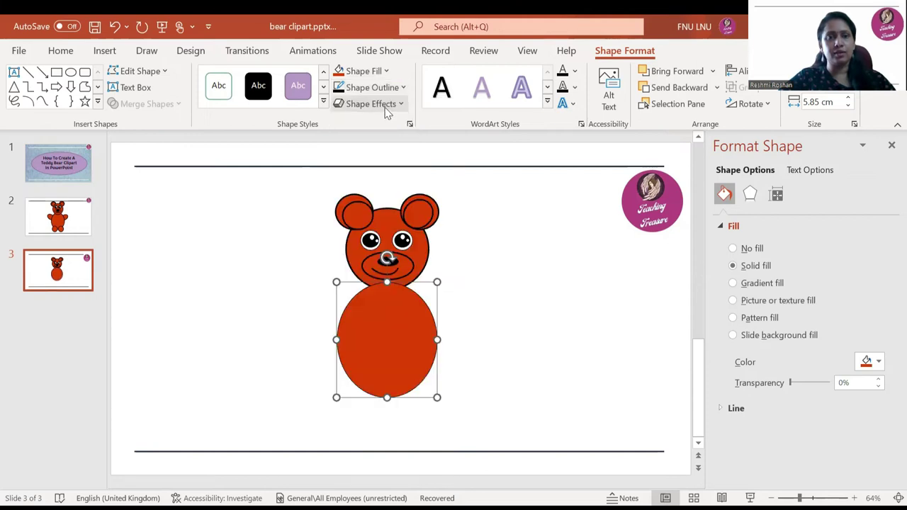
left_click(372, 87)
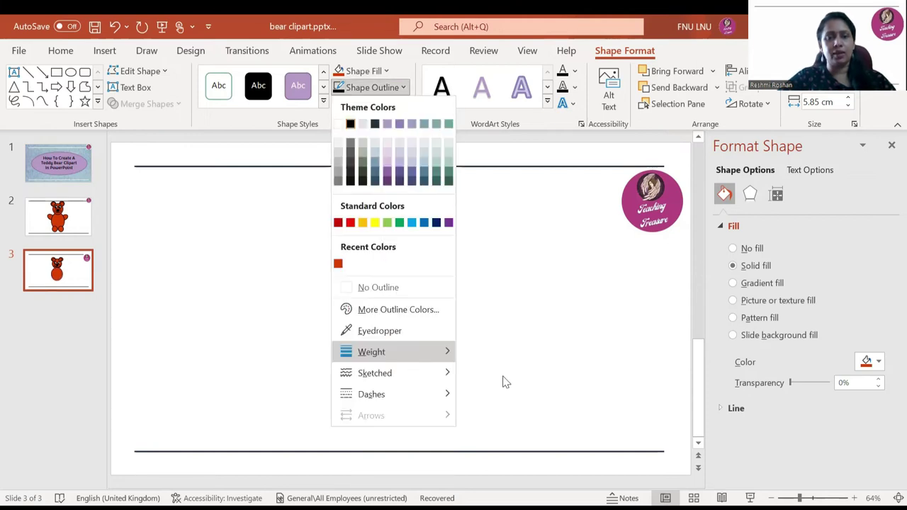
mouse_move(425, 353)
left_click(509, 405)
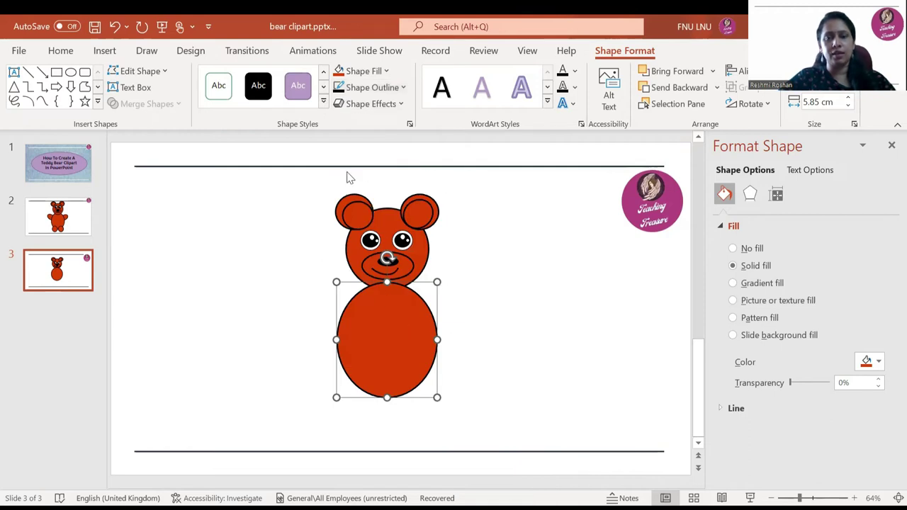
Send the body oval behind the head and nudge it up to meet the head.
right_click(486, 225)
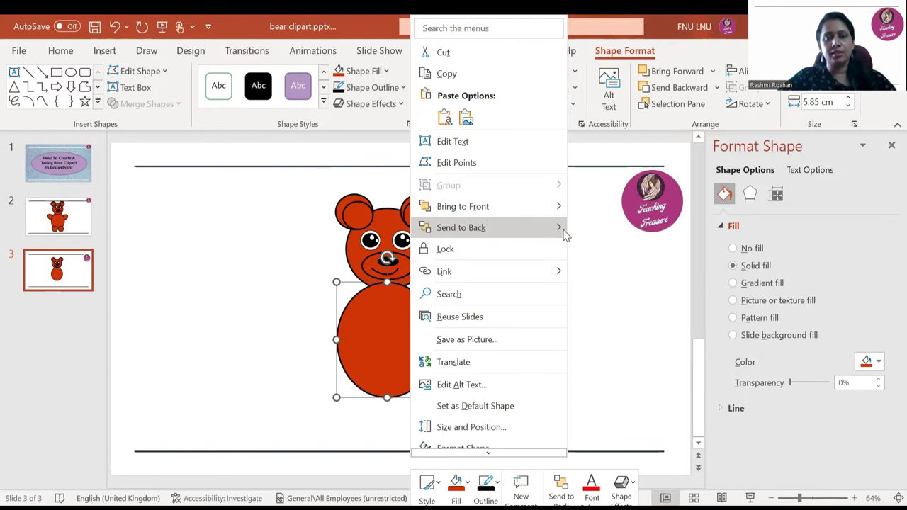
left_click(405, 345)
right_click(406, 345)
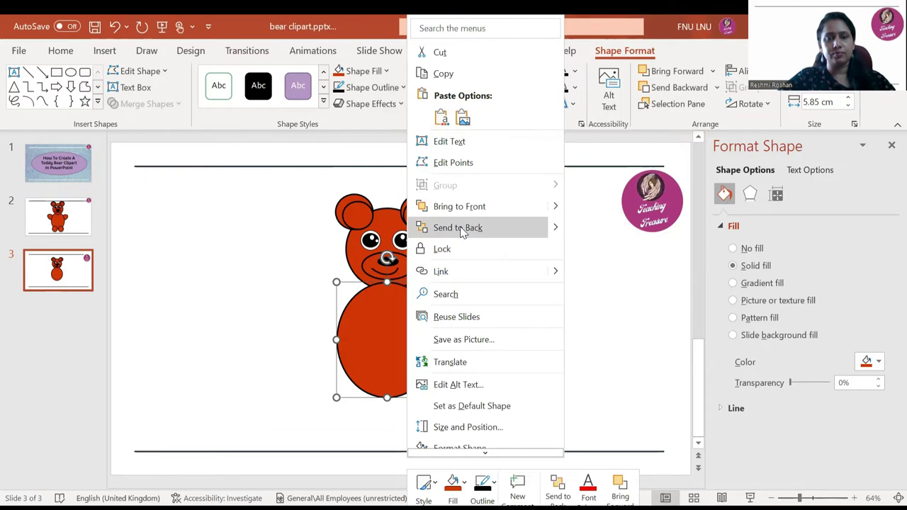
left_click(462, 227)
left_click_drag(407, 358, 405, 348)
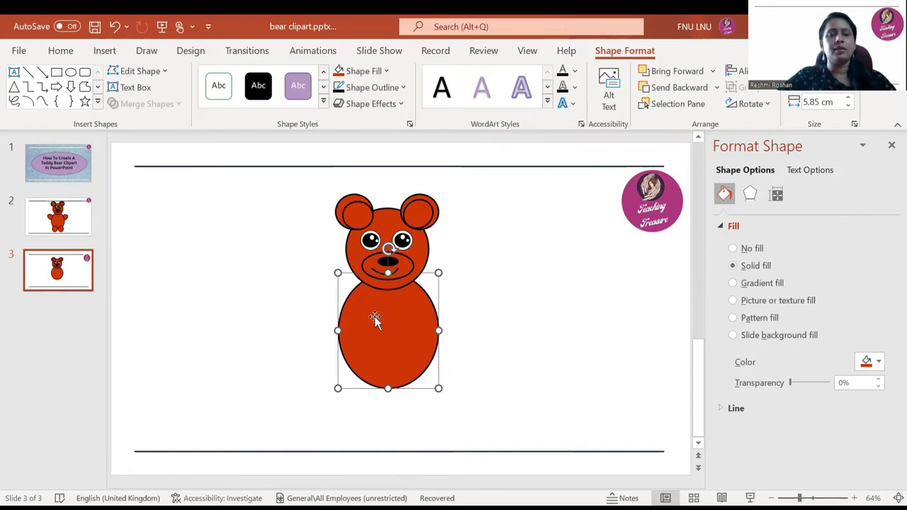
left_click_drag(404, 331, 403, 332)
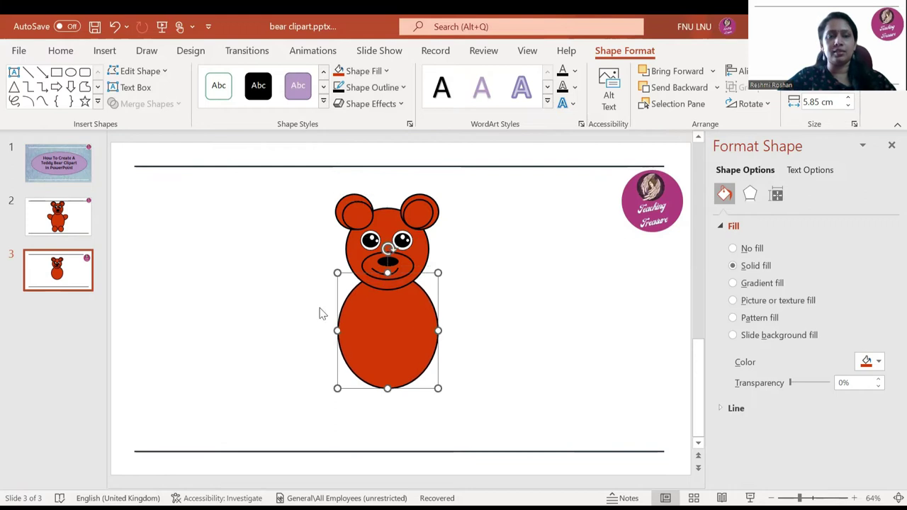
Draw a small red-orange arm circle over the body and set its outline weight.
left_click(71, 72)
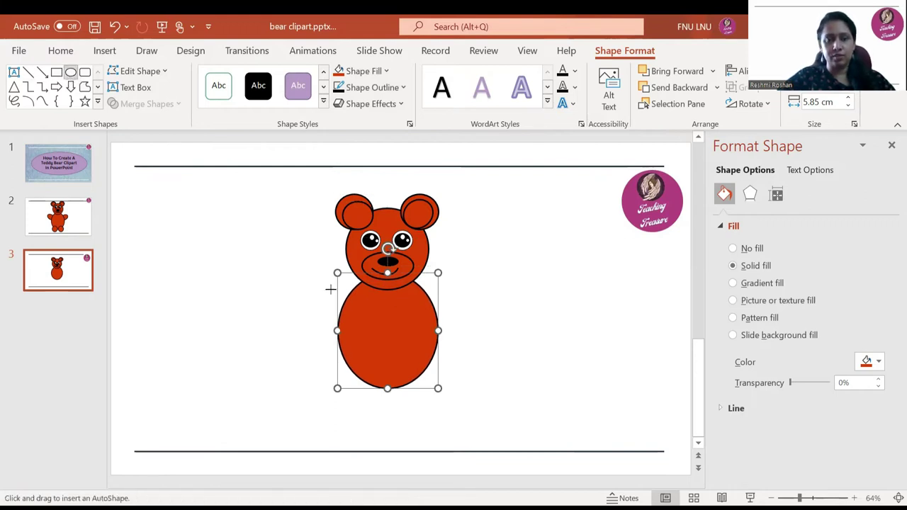
left_click_drag(330, 290, 367, 327)
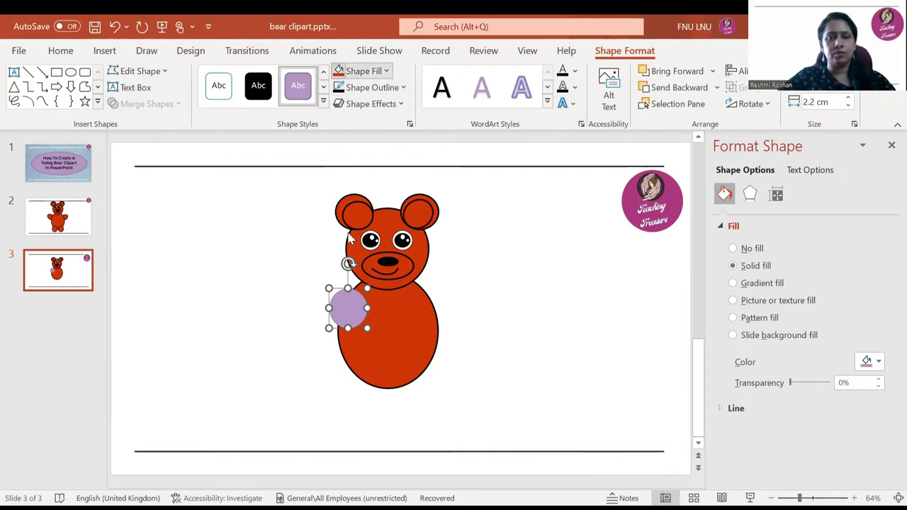
key("Escape")
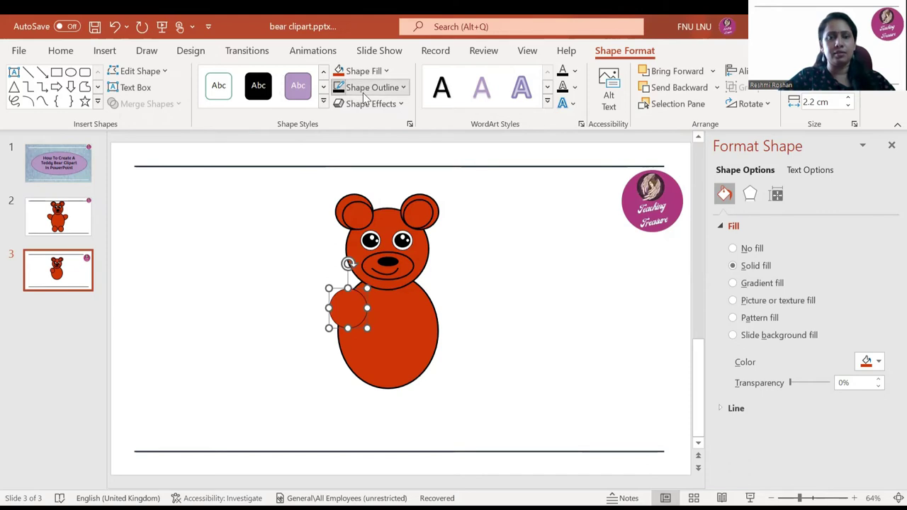
left_click(368, 88)
mouse_move(372, 352)
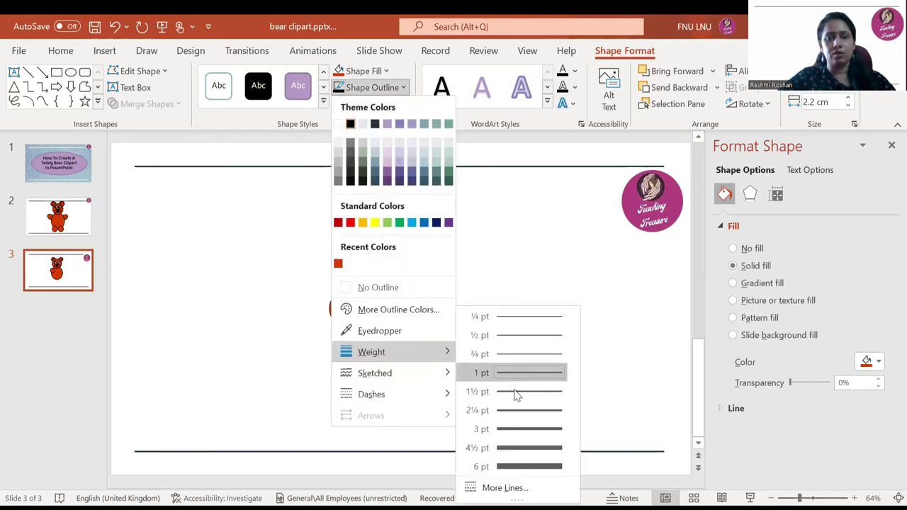
left_click(517, 417)
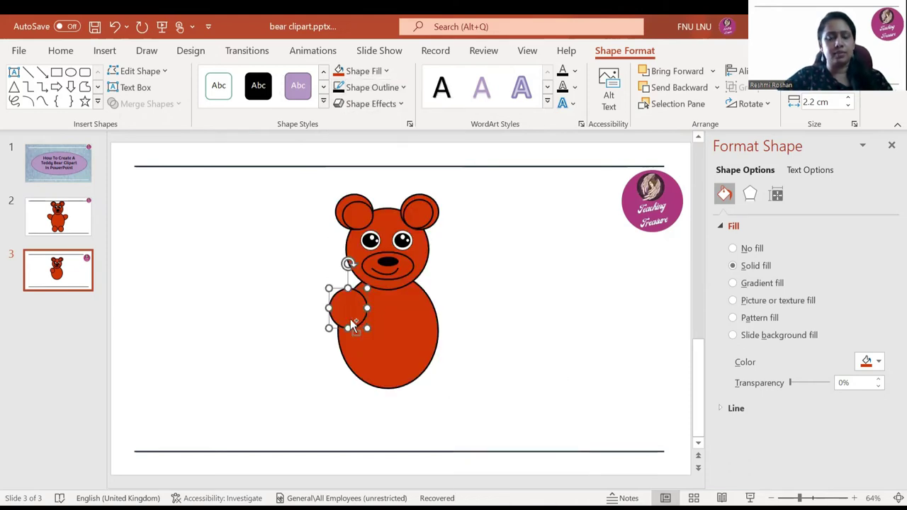
Duplicate the arm circle and place the copy on the bear's right side.
key("ctrl+c")
key("ctrl+v")
left_click_drag(351, 319, 429, 314)
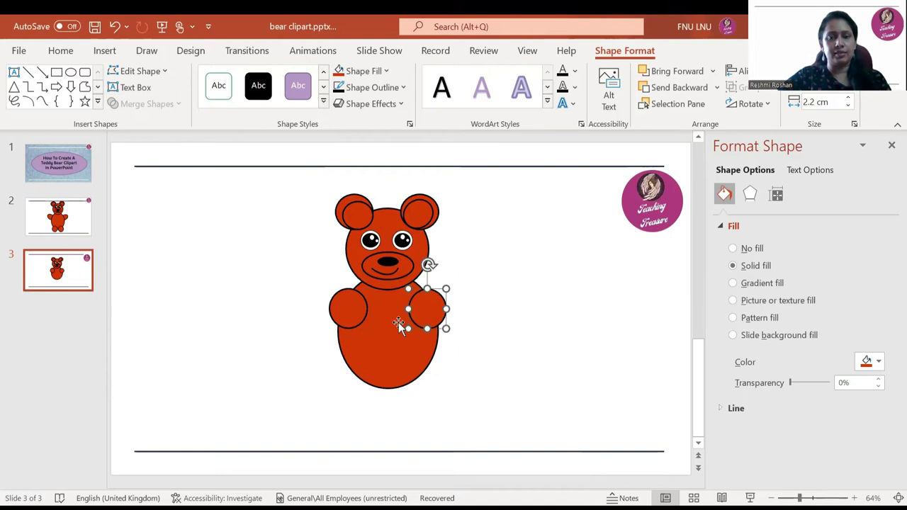
Copy both arm circles and move the copies below the body as feet.
left_click(358, 319, "shift")
key("ctrl+c")
key("ctrl+v")
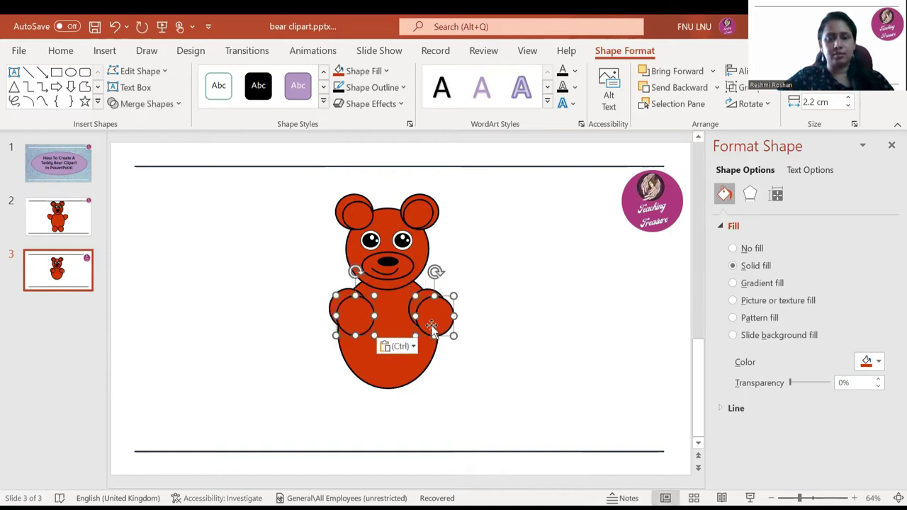
left_click_drag(425, 326, 422, 400)
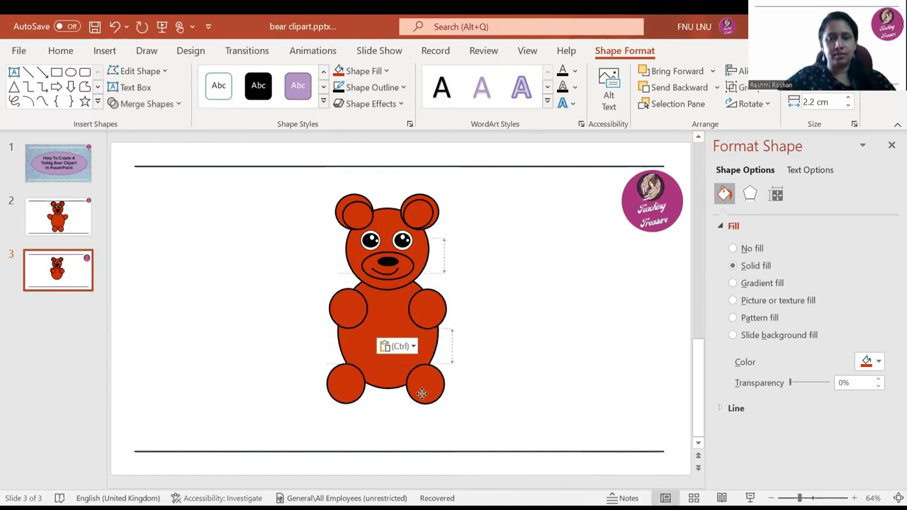
left_click(353, 317)
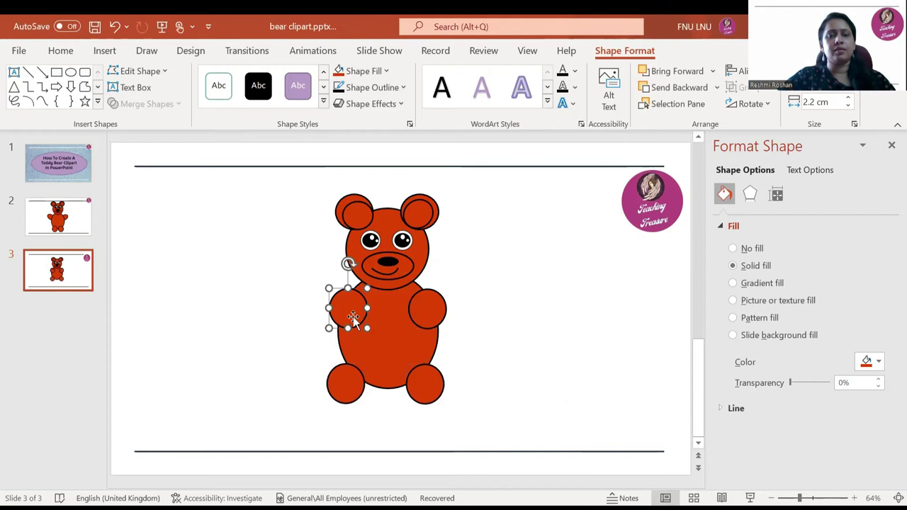
left_click(432, 318, "shift")
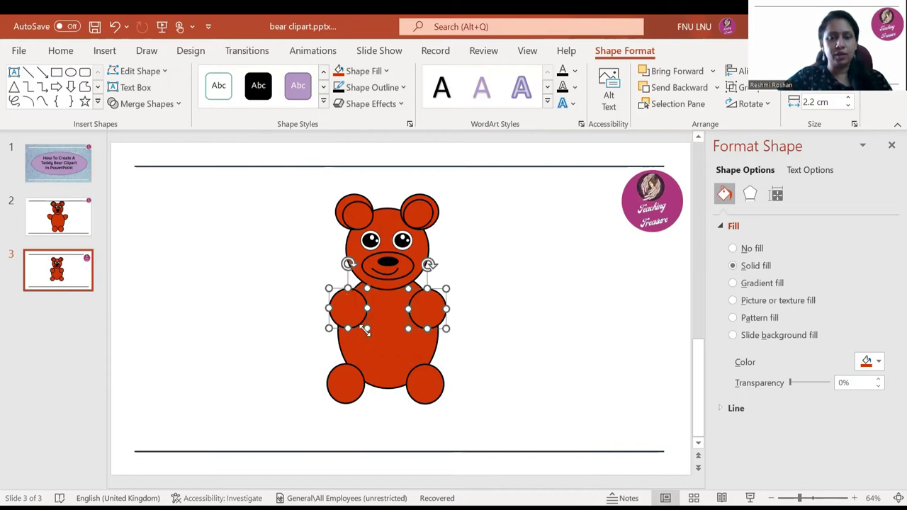
Stretch both arms into ovals and tilt each one outward.
left_click_drag(345, 328, 346, 341)
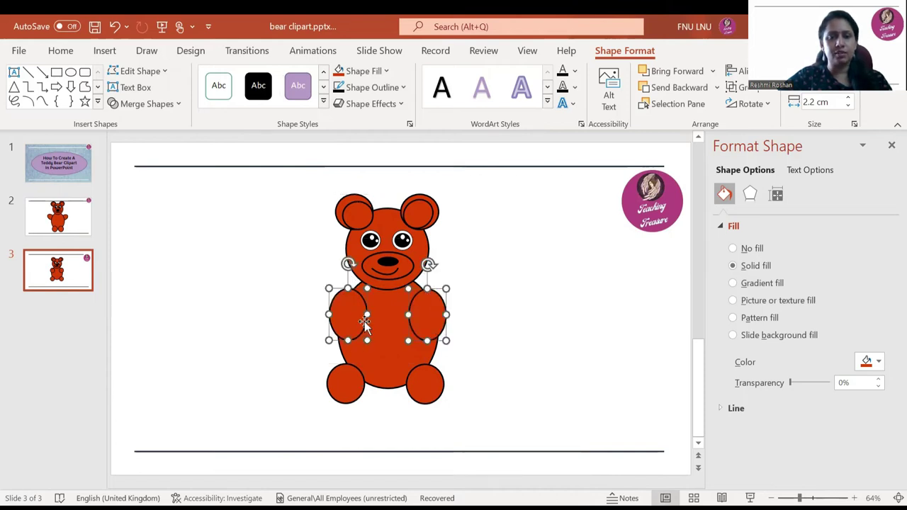
left_click(496, 360)
left_click(348, 317)
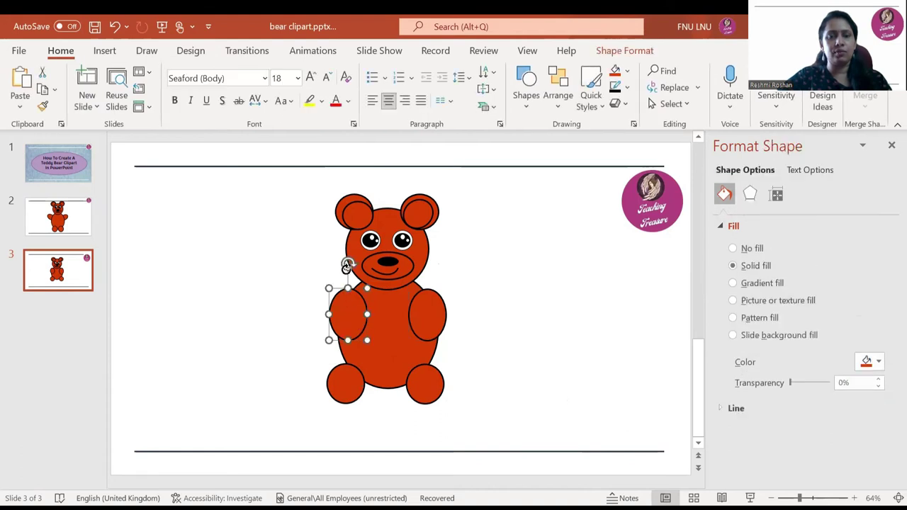
left_click_drag(345, 263, 310, 280)
left_click(443, 331)
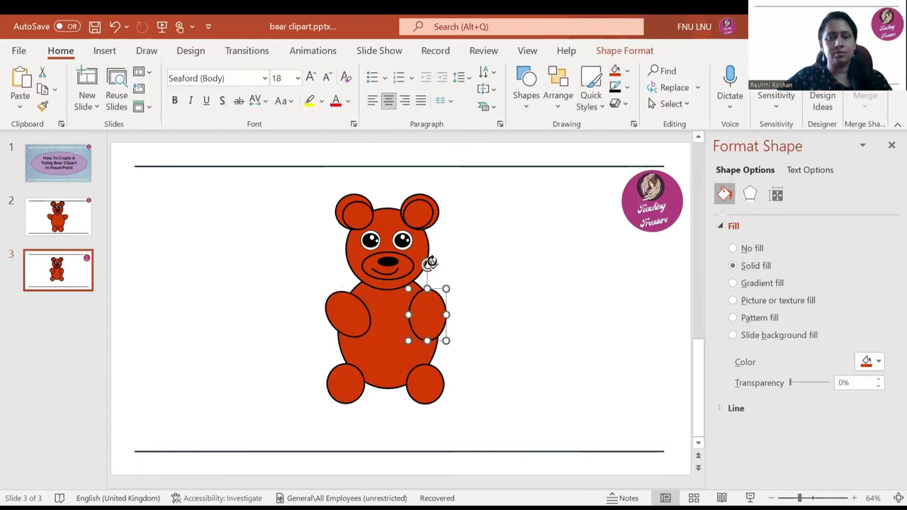
left_click_drag(440, 267, 457, 288)
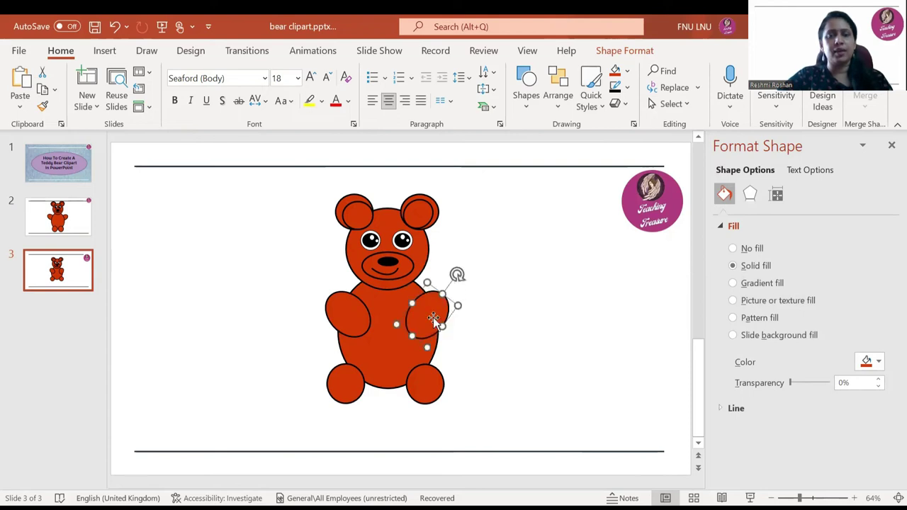
Send both arms behind the body, raise them higher, and nudge the left foot right.
left_click(360, 318, "shift")
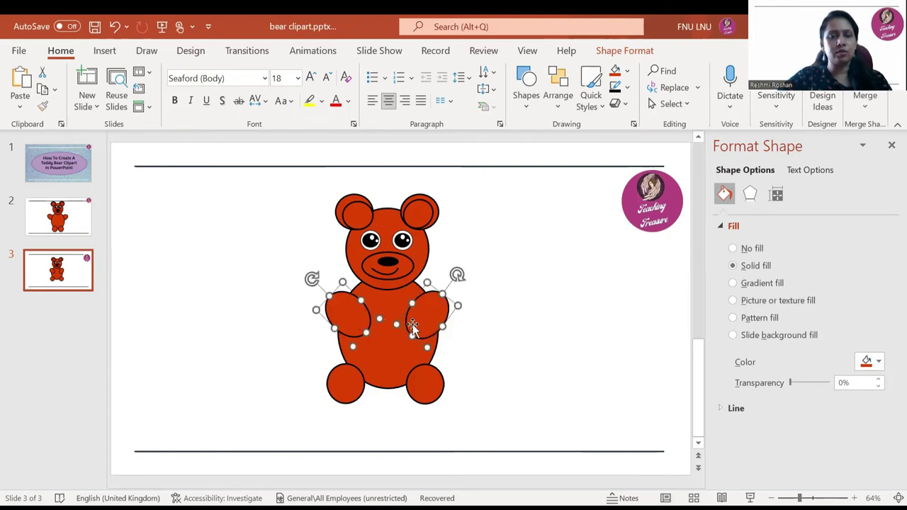
right_click(413, 324)
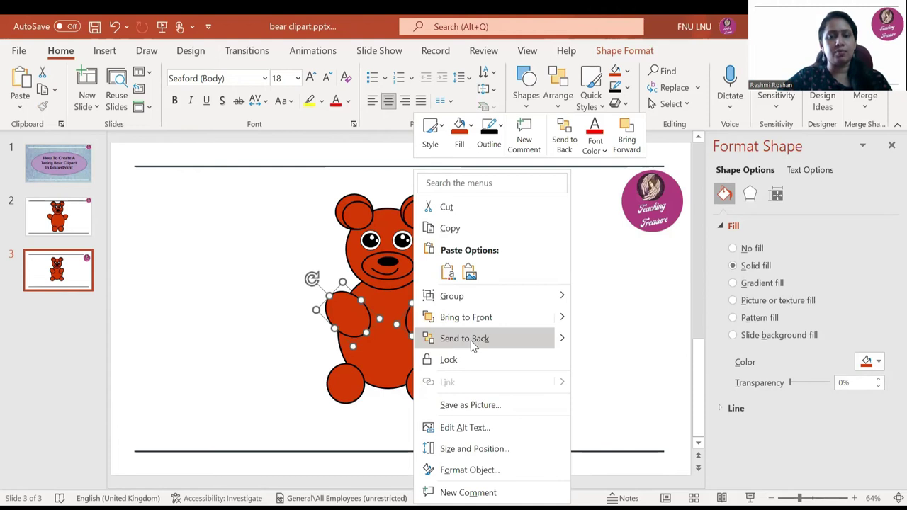
left_click(471, 339)
left_click(566, 381)
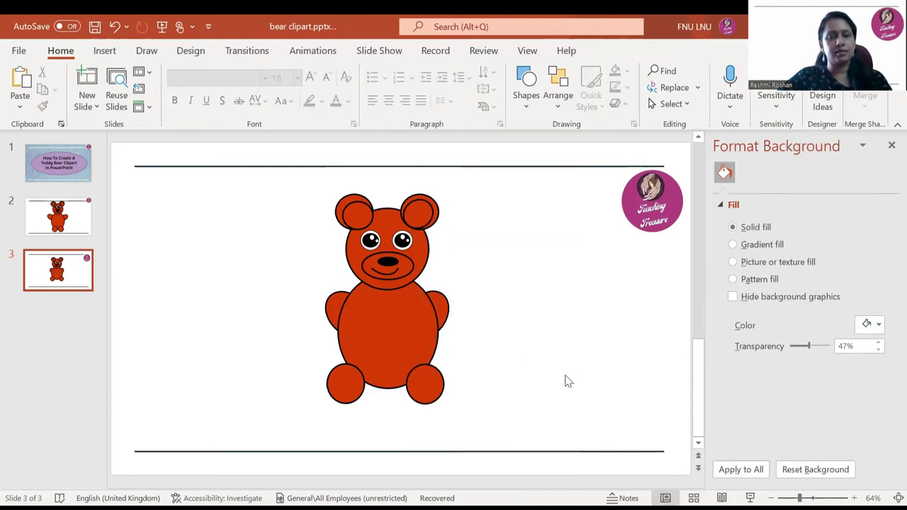
left_click(331, 311)
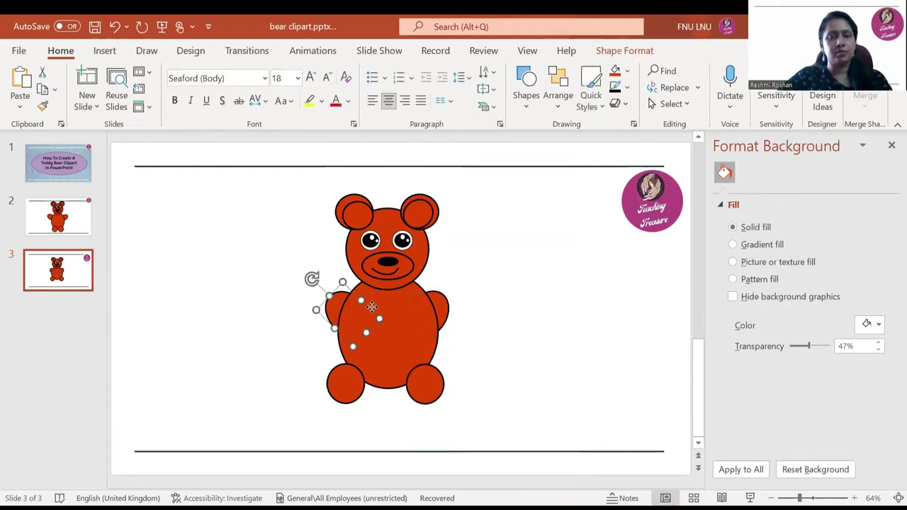
left_click_drag(333, 309, 331, 297)
left_click(440, 313)
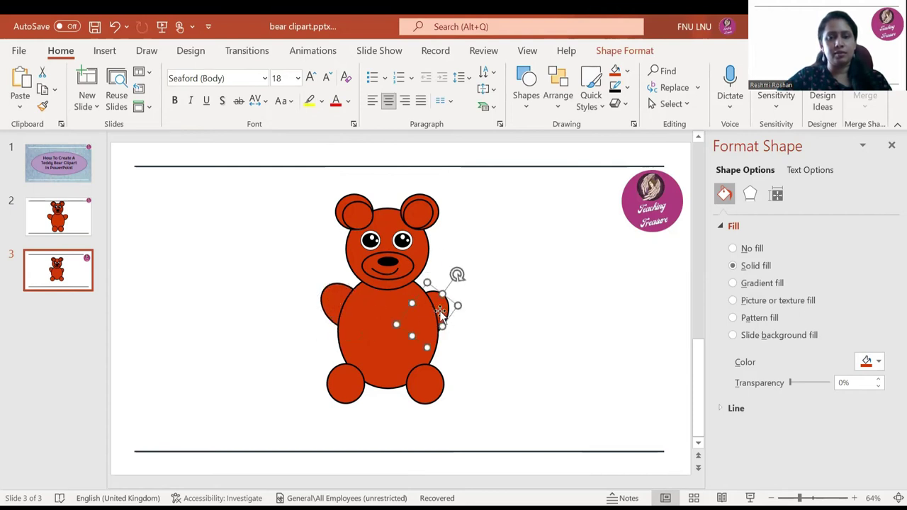
mouse_move(440, 312)
left_mouse_down()
mouse_move(449, 305)
mouse_move(441, 300)
left_mouse_up()
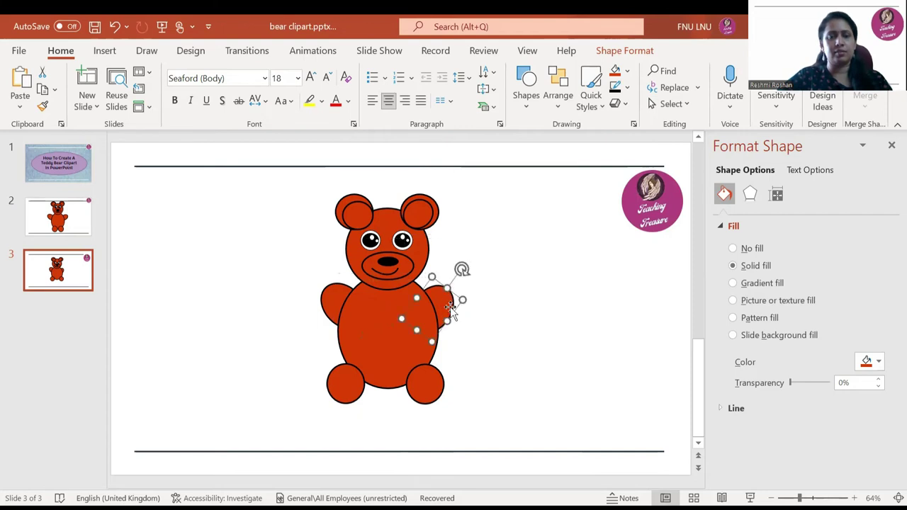
left_click(349, 380)
mouse_move(351, 381)
left_mouse_down()
mouse_move(367, 411)
mouse_move(348, 381)
mouse_move(356, 385)
left_mouse_up()
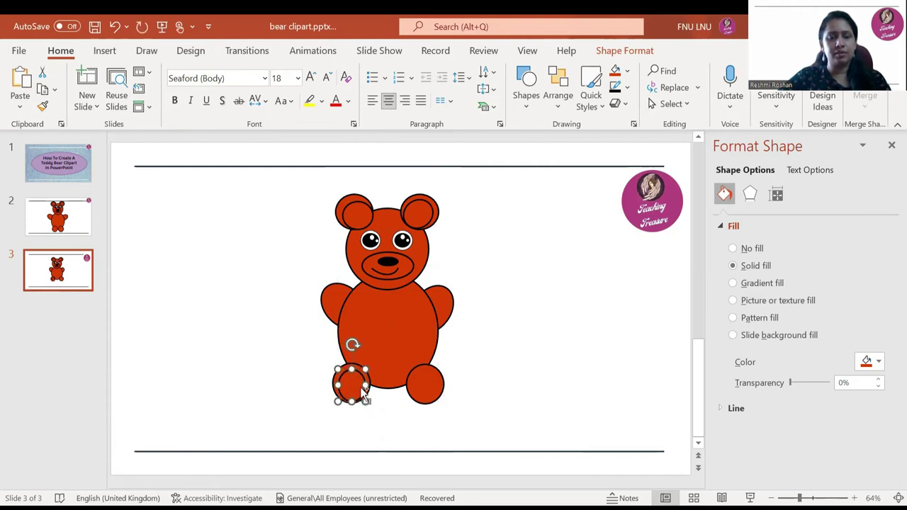
Duplicate the left foot's pad into the right foot, then select all the bear's shapes.
key("ctrl+c")
key("ctrl+v")
left_click_drag(364, 400, 429, 390)
left_click(499, 396)
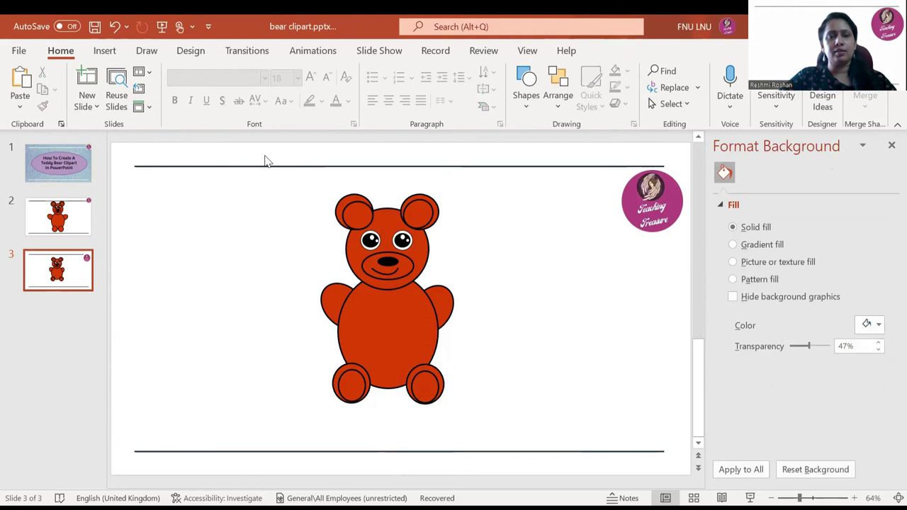
left_click_drag(259, 149, 521, 430)
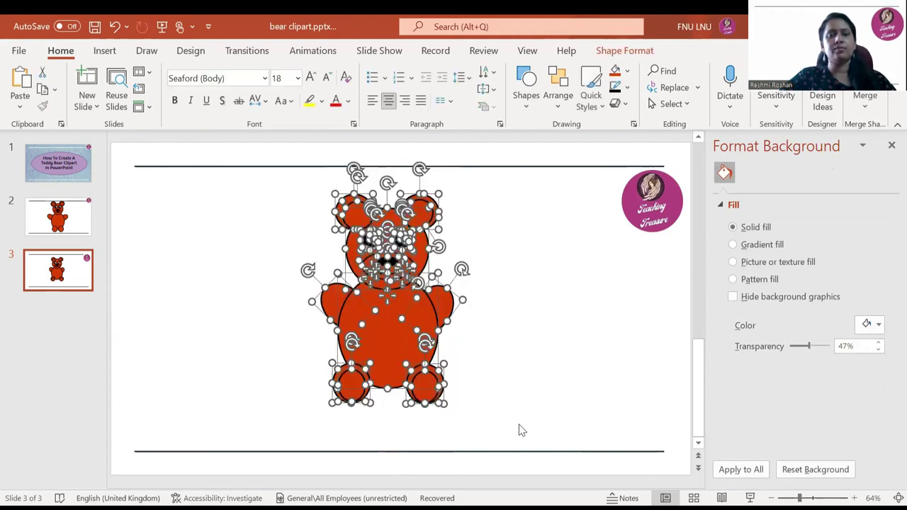
Group all the bear's shapes into one object and enlarge it slightly.
right_click(396, 340)
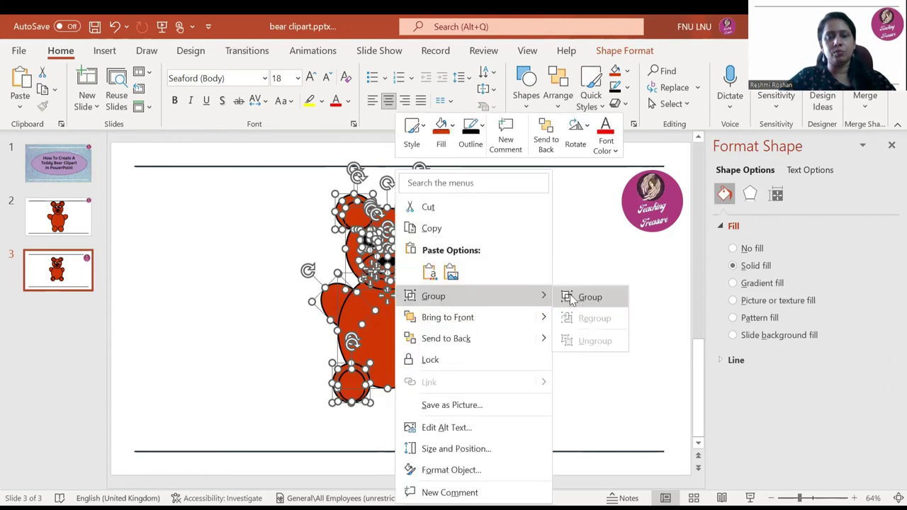
left_click(571, 301)
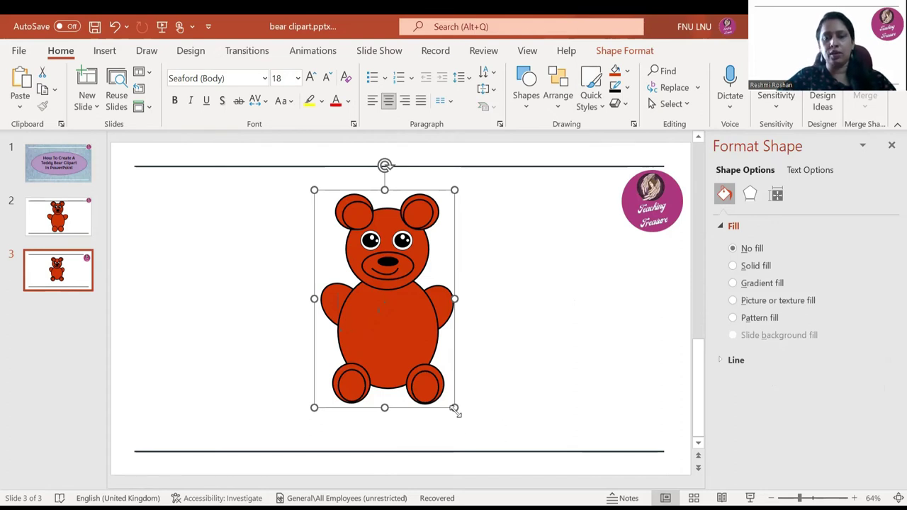
mouse_move(455, 408)
left_mouse_down()
mouse_move(507, 460)
mouse_move(456, 410)
left_mouse_up()
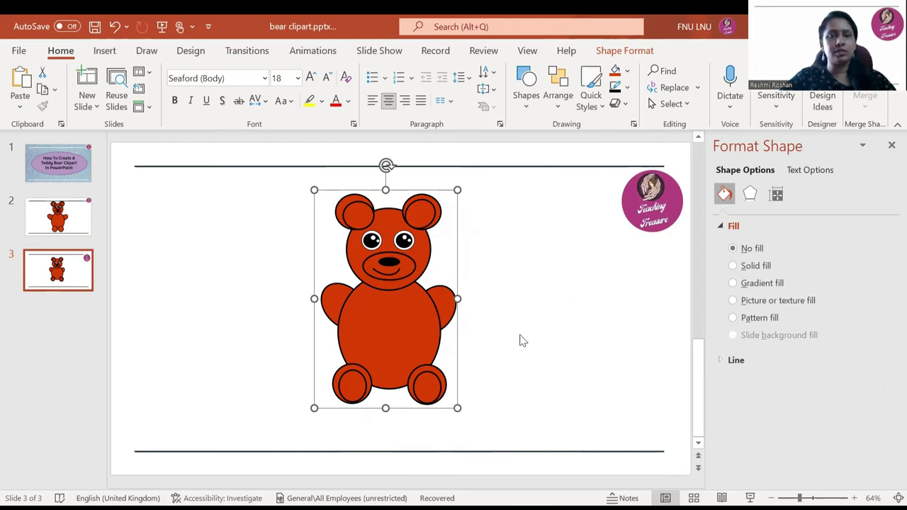
left_click(191, 52)
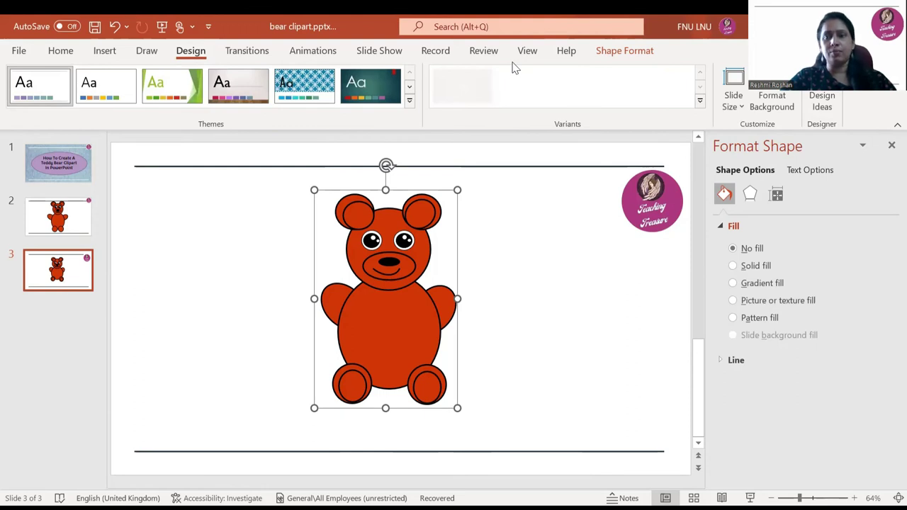
Fill the slide background with light blue picked from the More Colors standard palette.
left_click(772, 100)
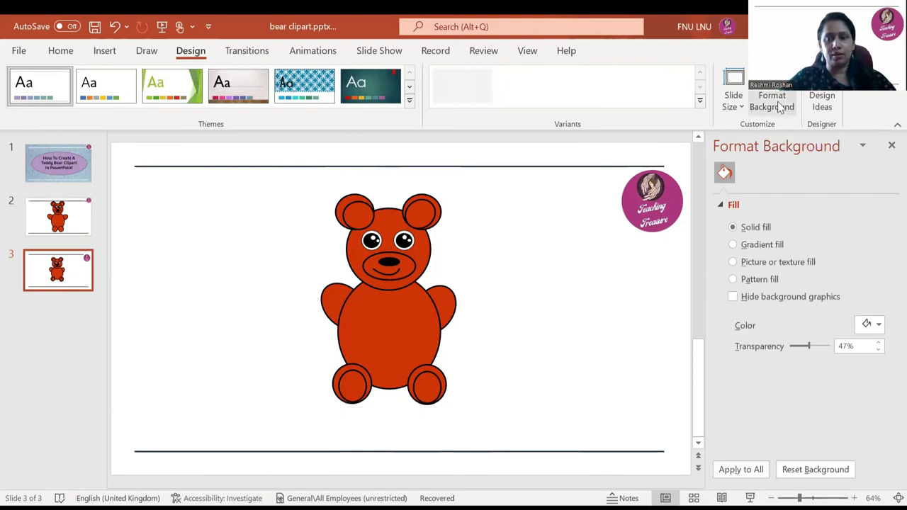
left_click(871, 323)
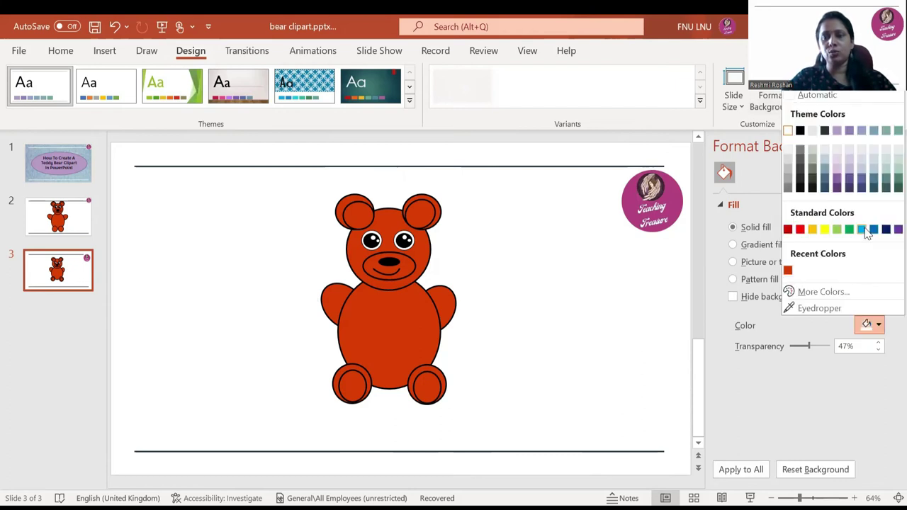
left_click(821, 292)
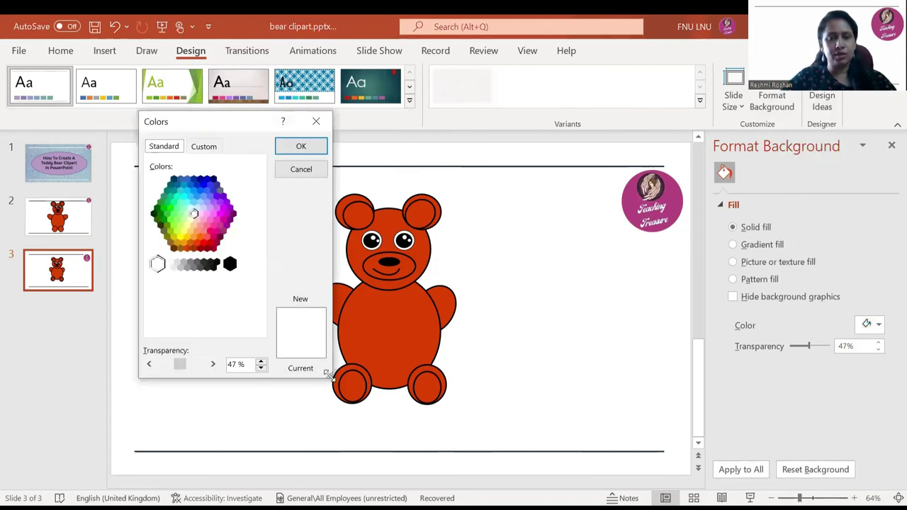
left_click_drag(328, 374, 504, 505)
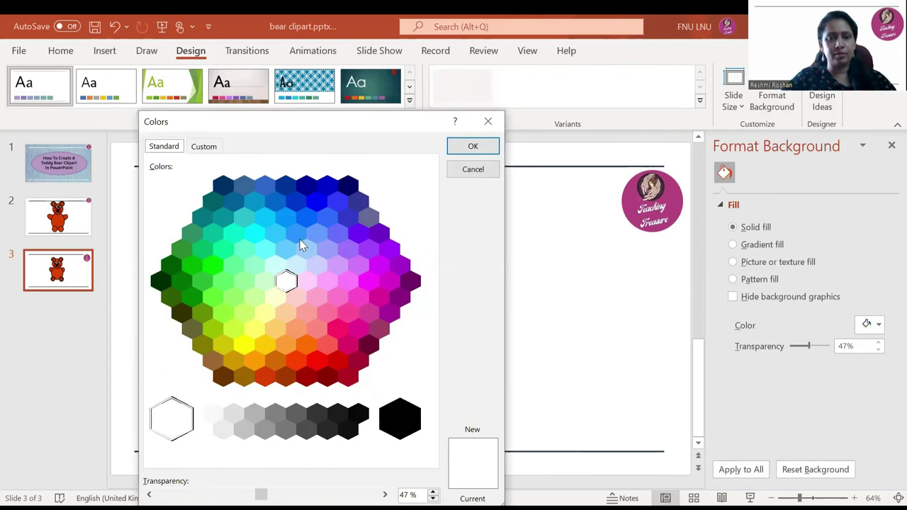
left_click(287, 250)
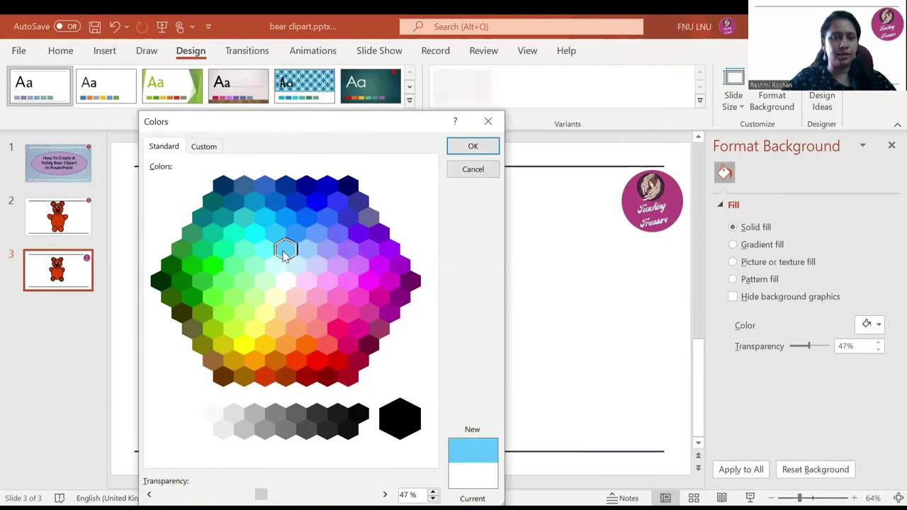
left_click(472, 149)
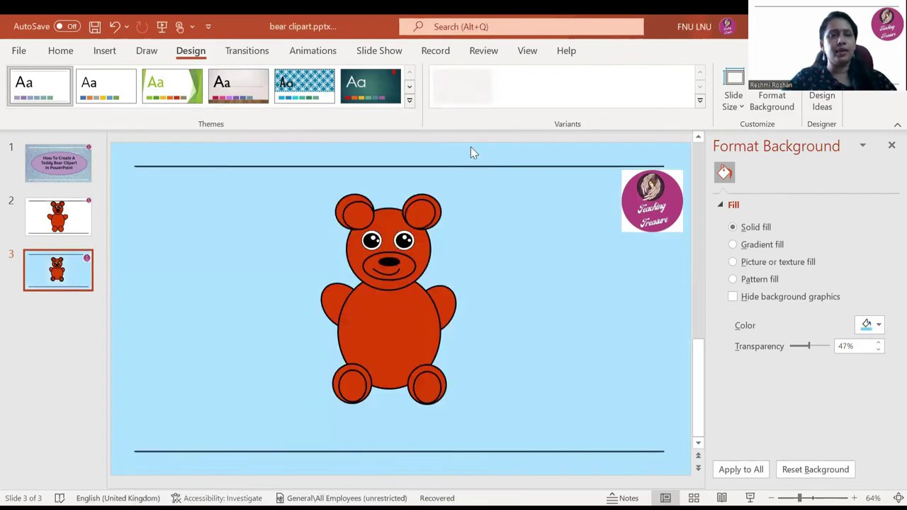
left_click(105, 51)
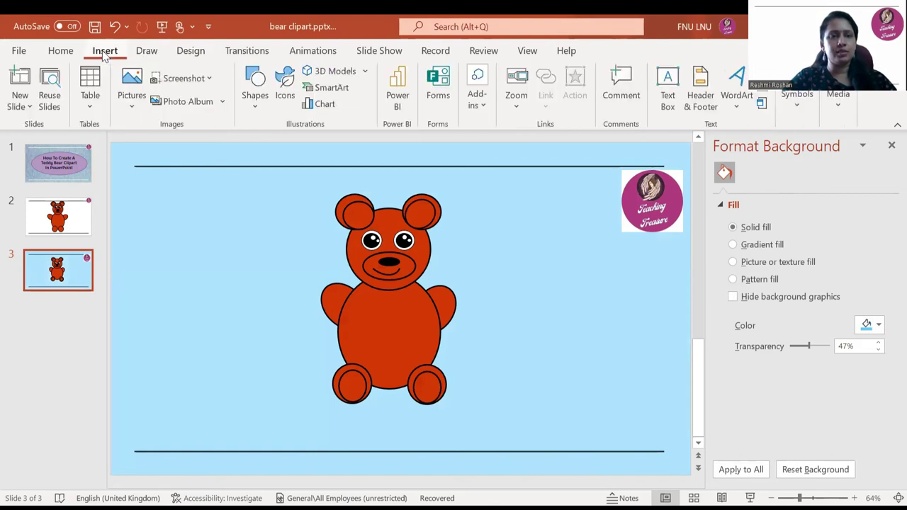
left_click(133, 102)
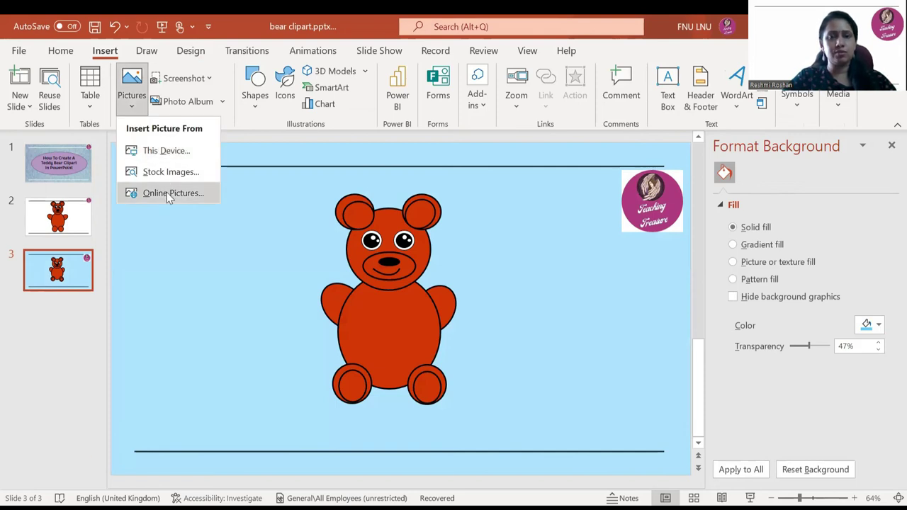
left_click(169, 195)
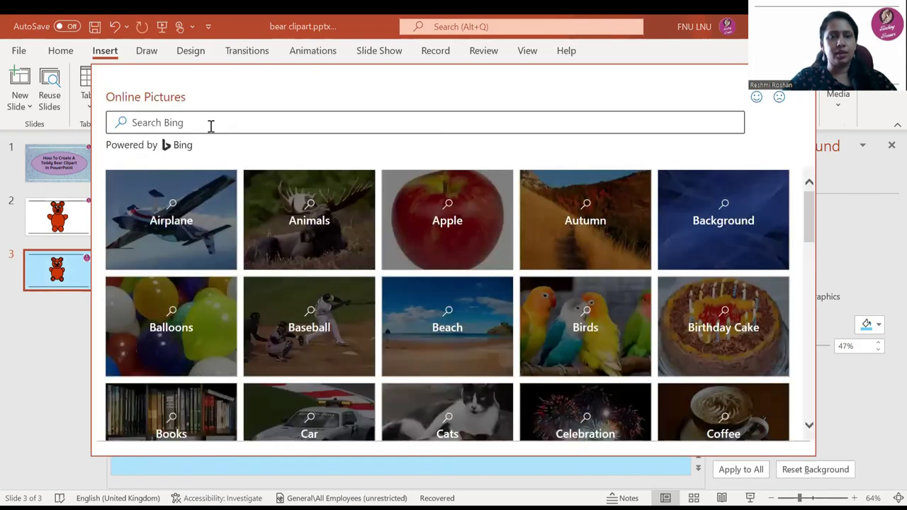
left_click(211, 122)
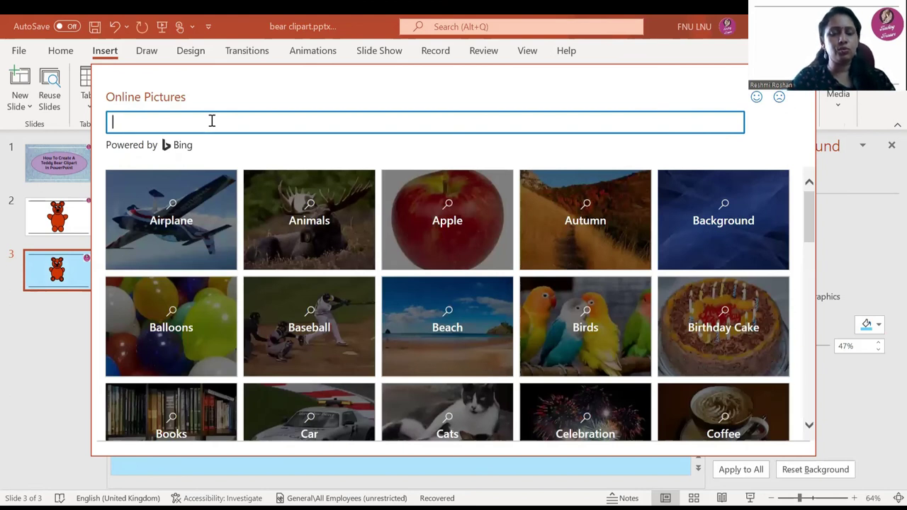
type("grass")
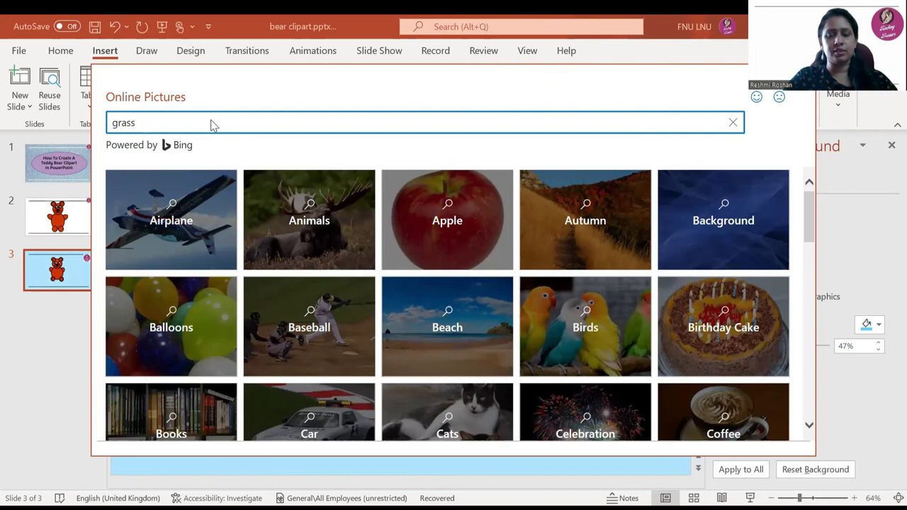
key("Return")
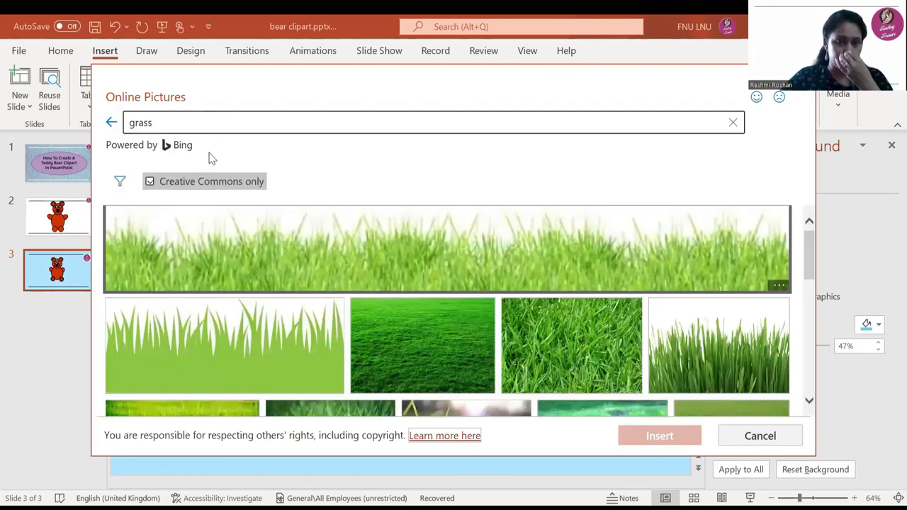
left_click(235, 124)
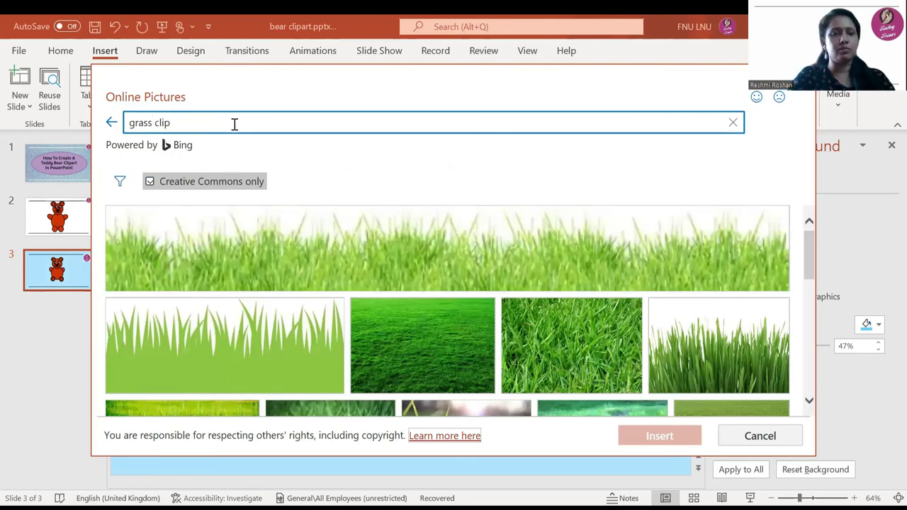
type("clipart")
key("Return")
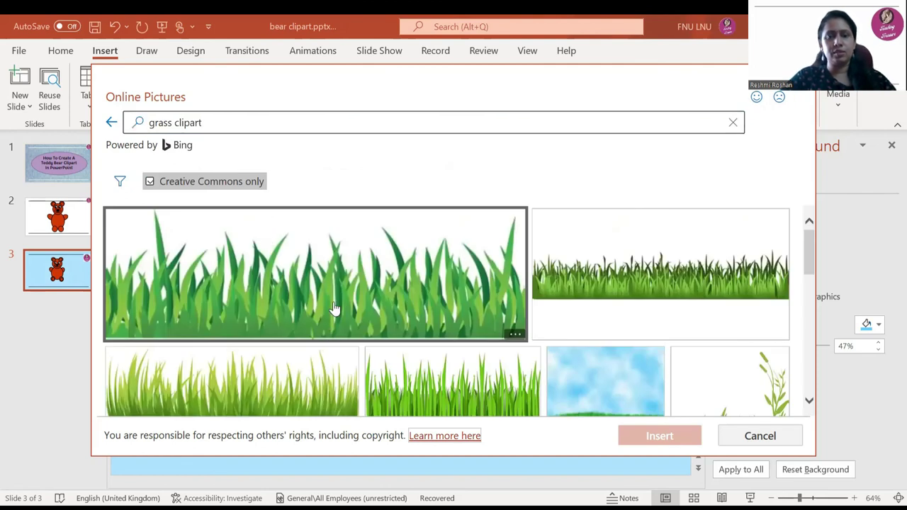
left_click(387, 309)
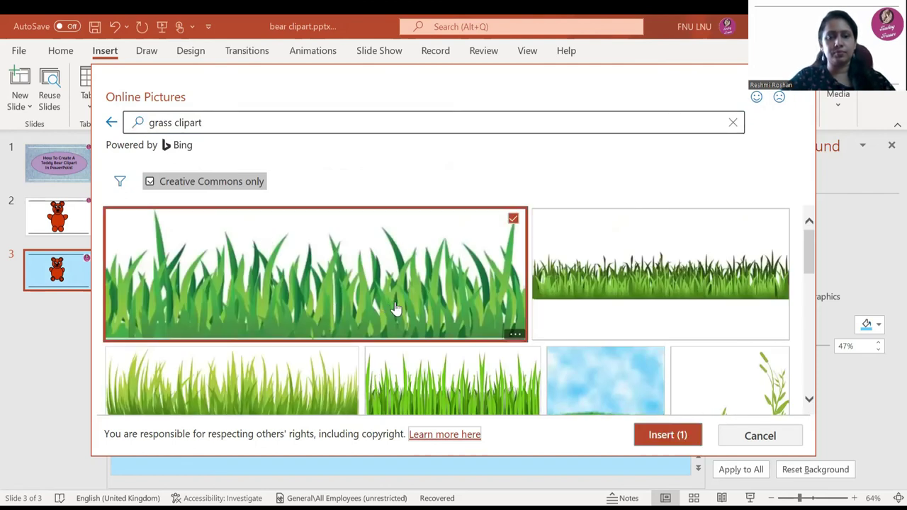
left_click(672, 435)
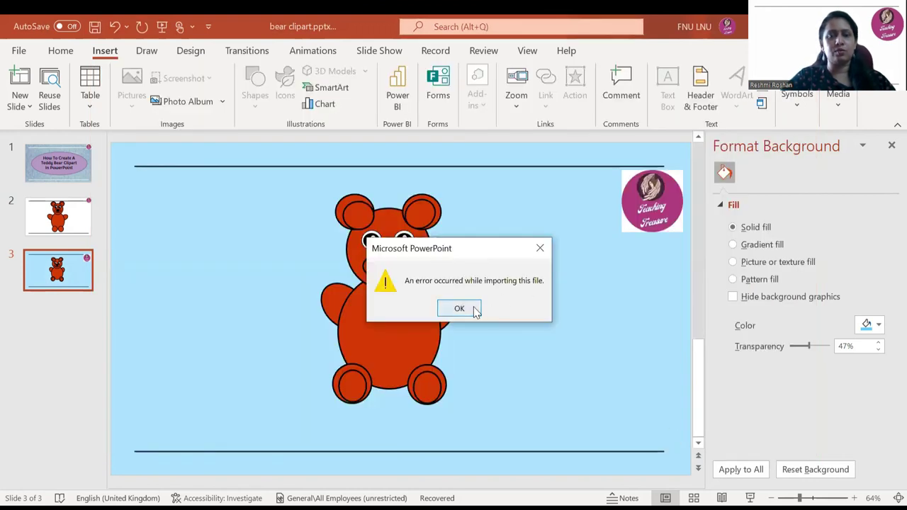
left_click(460, 309)
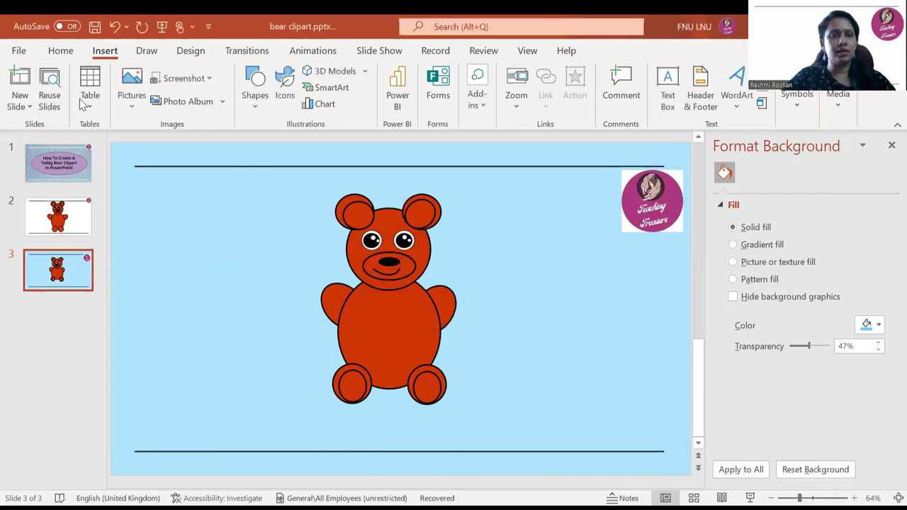
Search online pictures for 'grass clipart' and insert the dark green grass clump image.
left_click(131, 99)
left_click(173, 193)
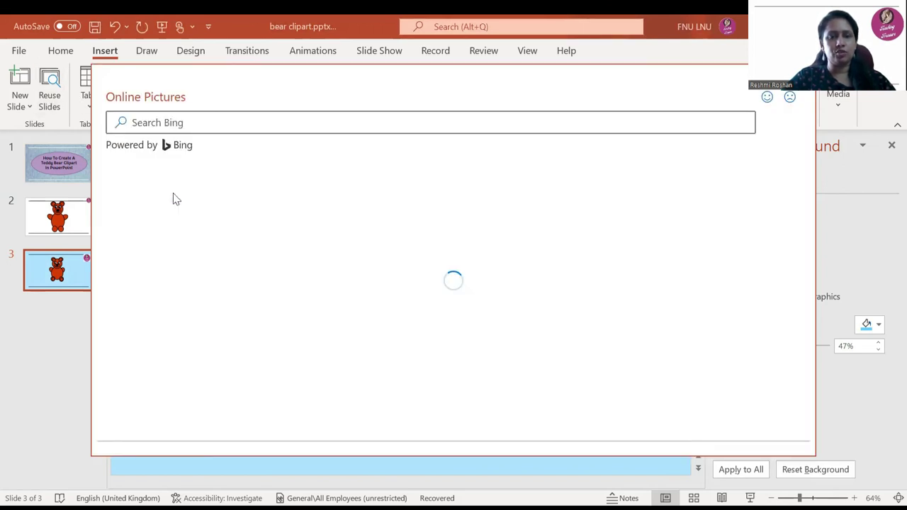
left_click(247, 124)
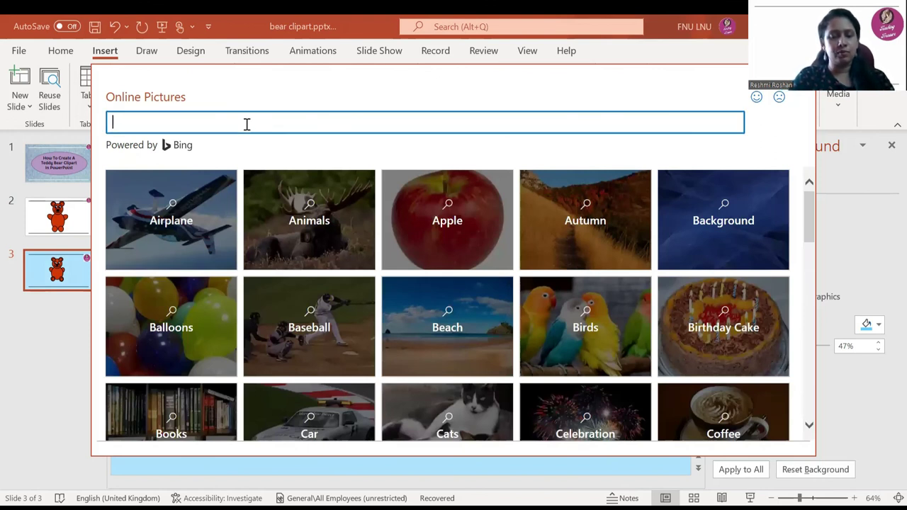
type("grass")
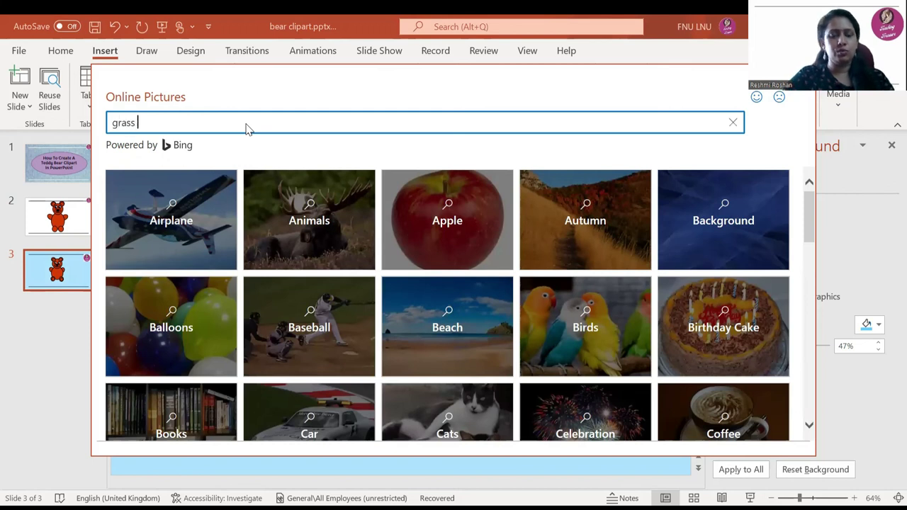
type(" clipart")
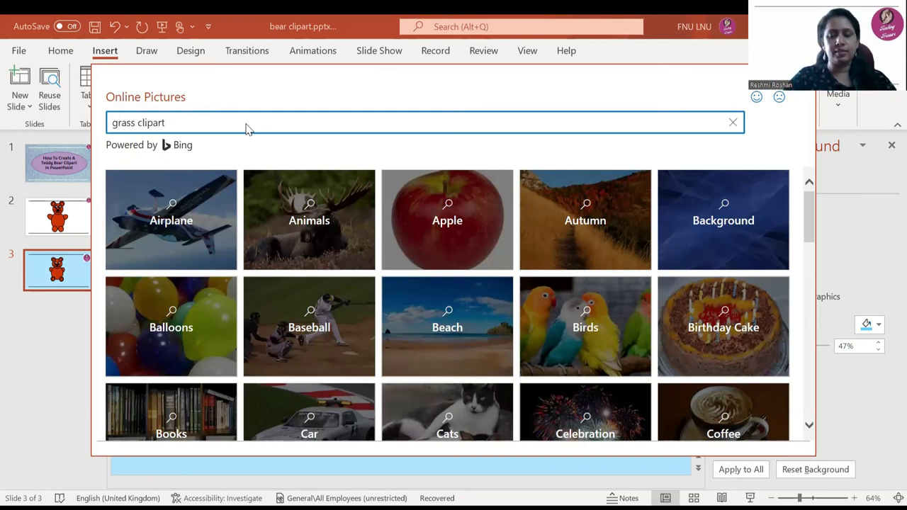
key("Return")
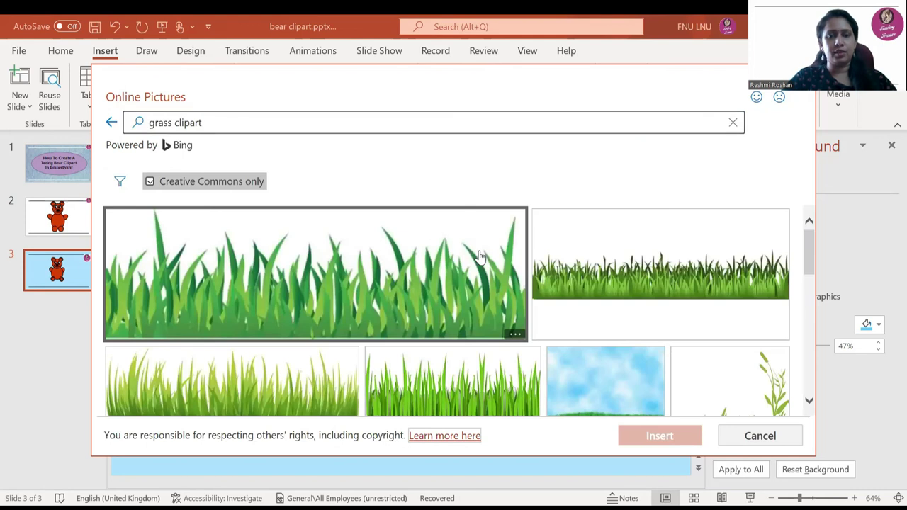
scroll(479, 257, "down", 2)
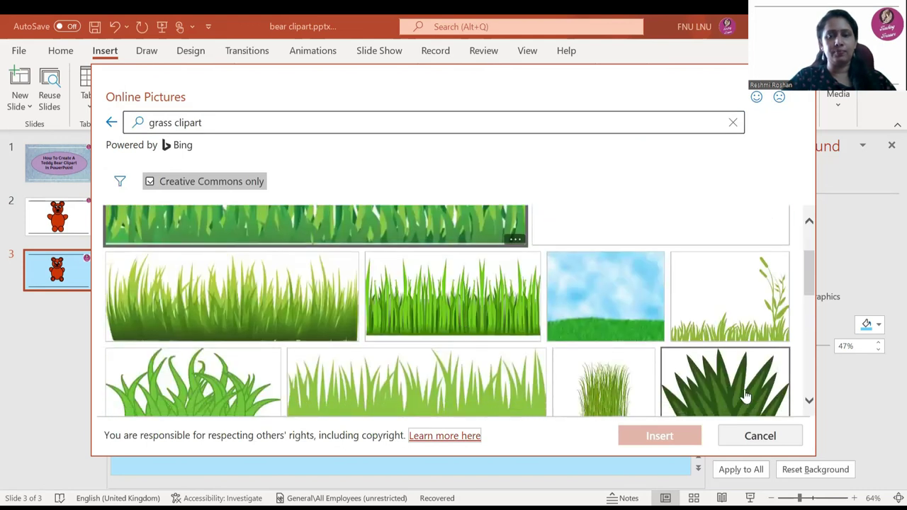
left_click(744, 397)
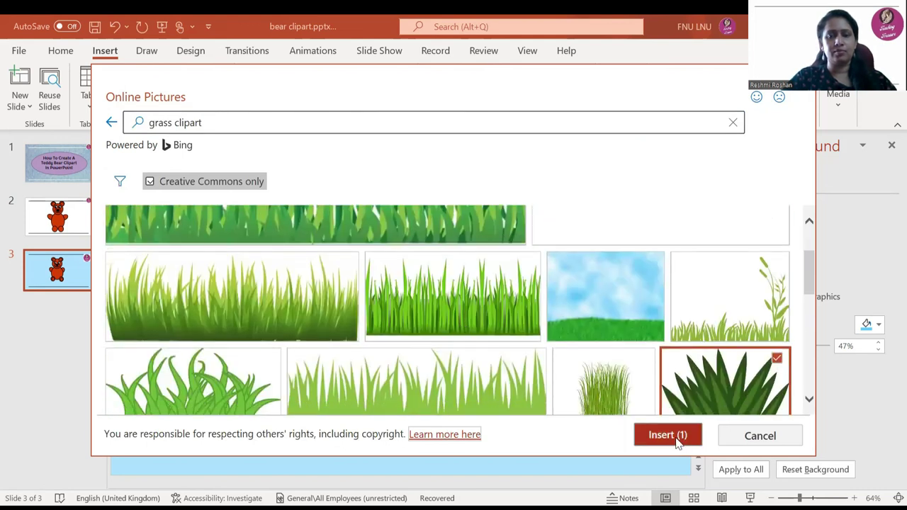
left_click(668, 435)
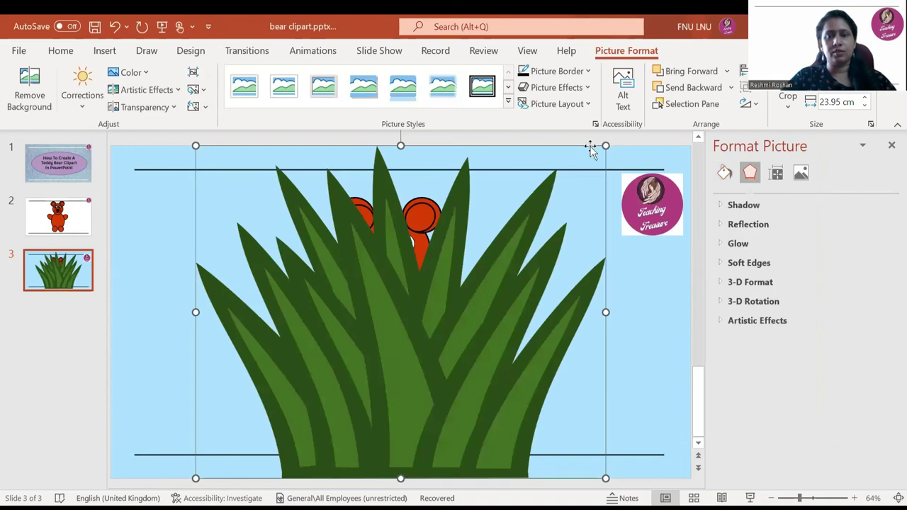
Shrink the grass picture and position it along the slide's bottom edge.
left_click_drag(605, 146, 268, 416)
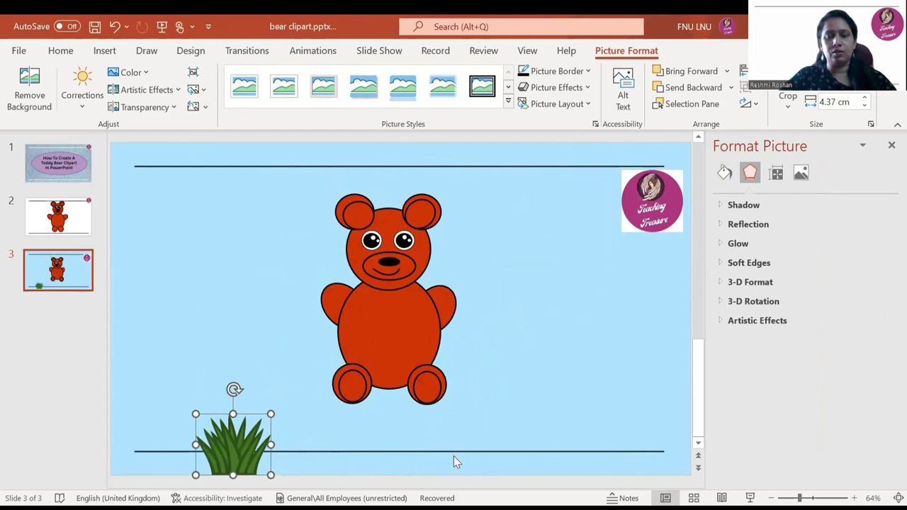
left_click_drag(235, 461, 644, 441)
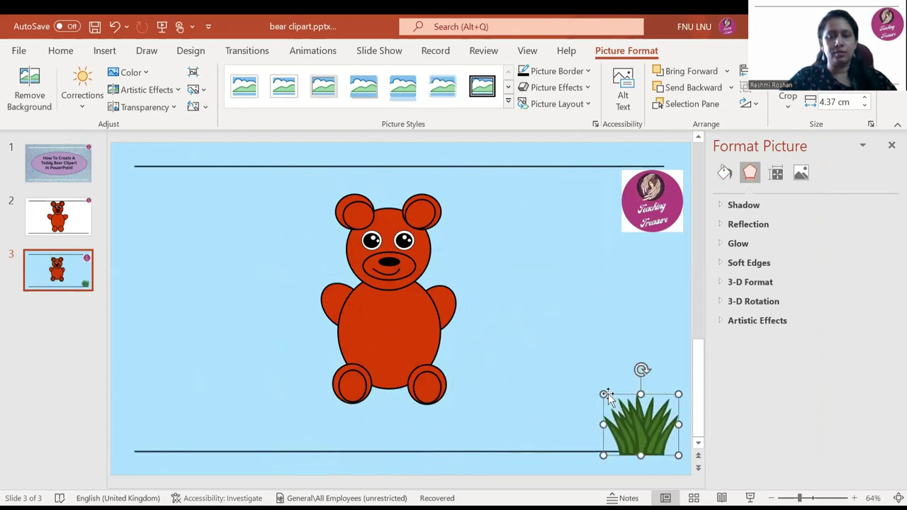
left_click_drag(604, 395, 544, 345)
left_click_drag(614, 410, 345, 403)
Duplicate the grass clump and line the copies up in a row along the bottom.
key("ctrl+c")
key("ctrl+v")
key("ctrl+v")
left_click(346, 413)
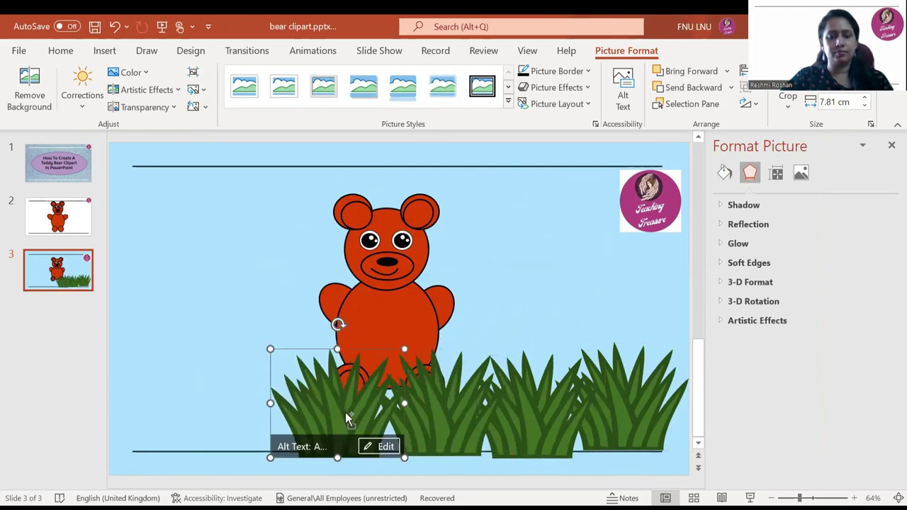
left_click_drag(345, 413, 146, 403)
left_click(245, 414)
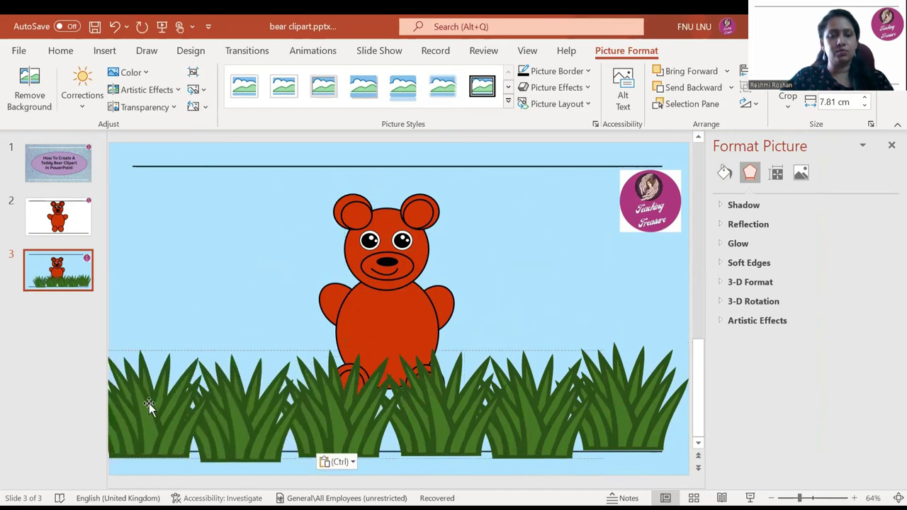
left_click_drag(441, 419, 435, 426)
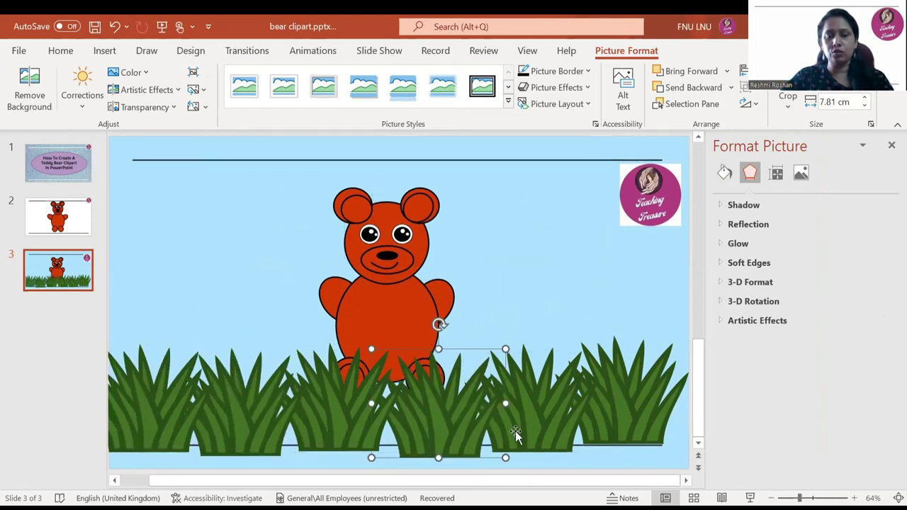
Delete the two rightmost grass clumps, keeping the ones at the lower left.
left_click(520, 431)
left_click(642, 404)
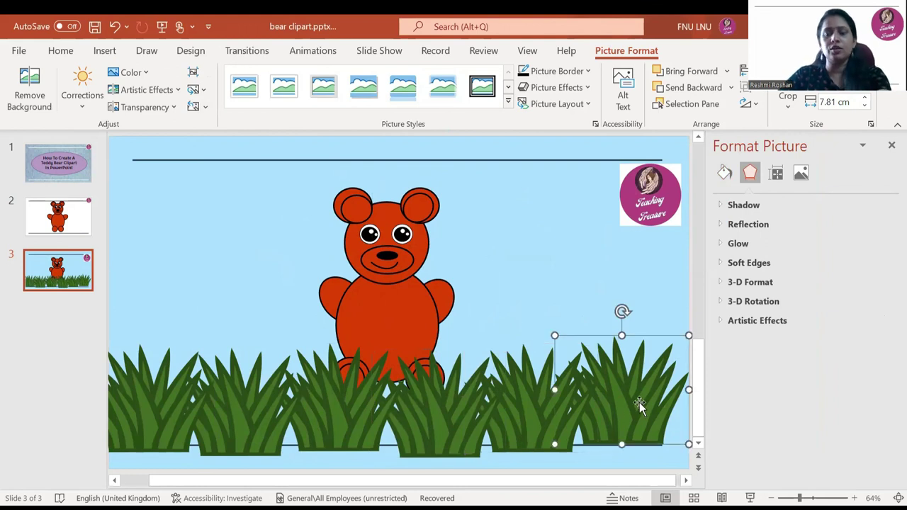
key("Delete")
left_click(474, 416)
key("Delete")
left_click(350, 410)
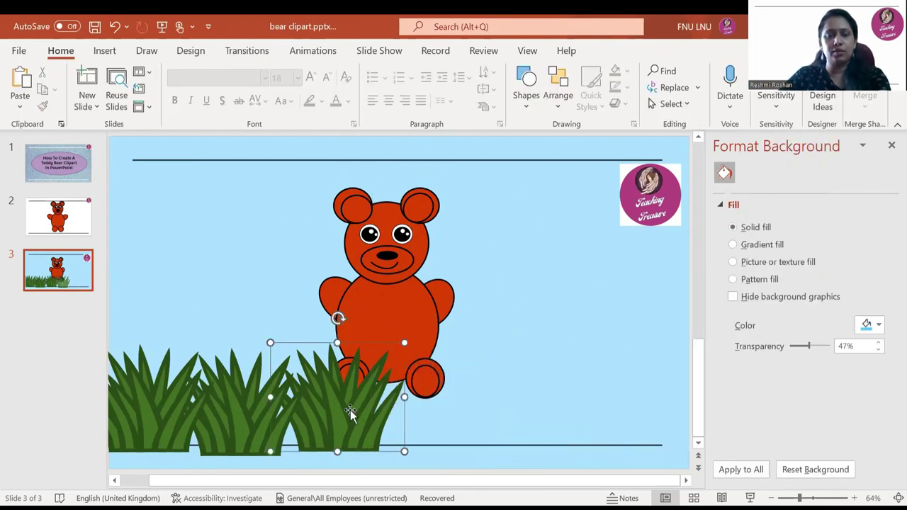
Delete the three remaining grass clumps and start the slide show from the current slide.
key("Delete")
left_click(245, 411)
key("Delete")
left_click(154, 408)
key("Delete")
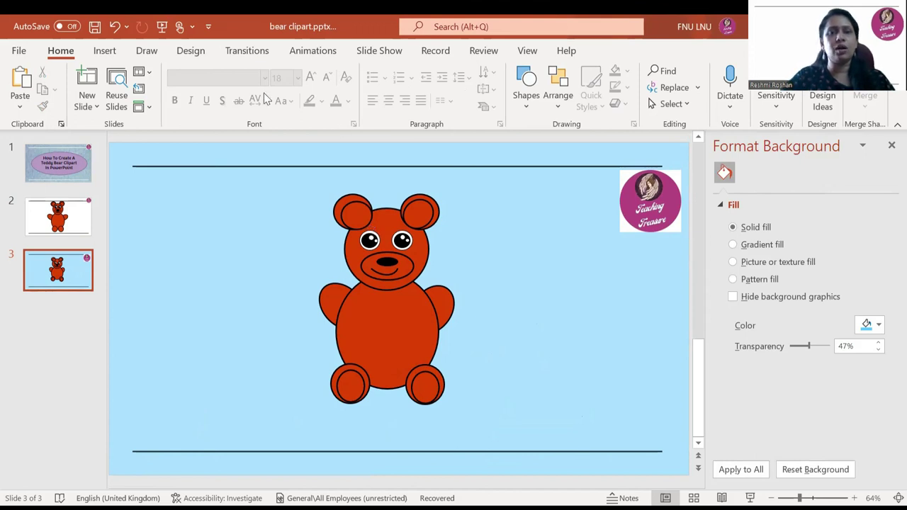
left_click(372, 54)
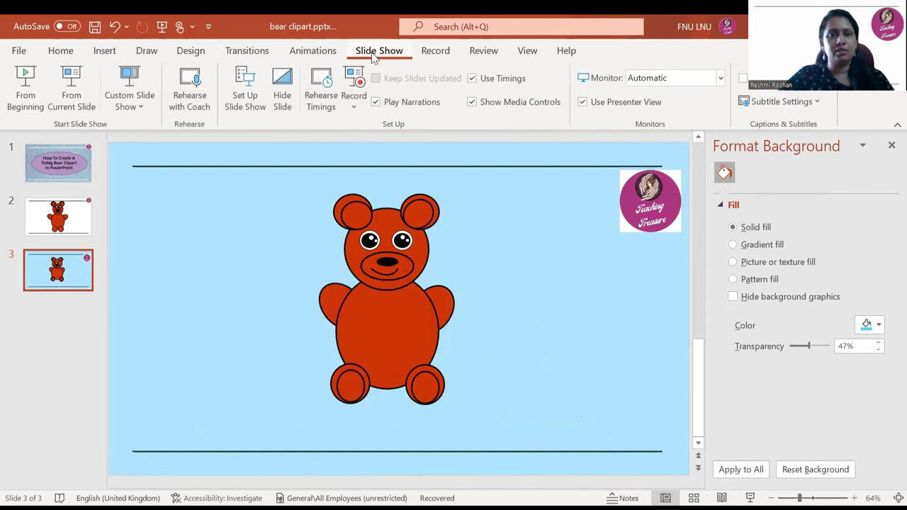
left_click(71, 101)
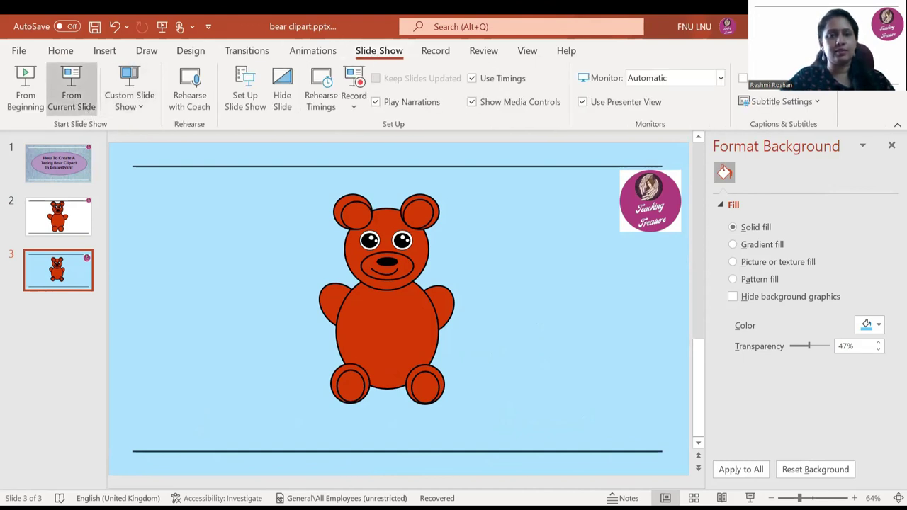